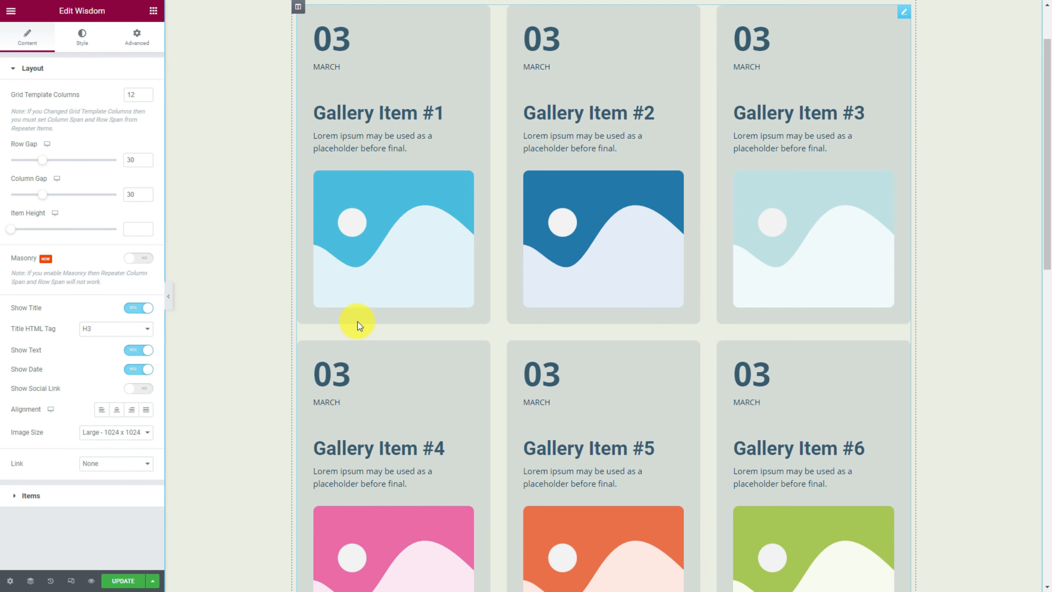
# - Show the social links on the gallery cards and set the image size to Full
pyautogui.click(140, 388)
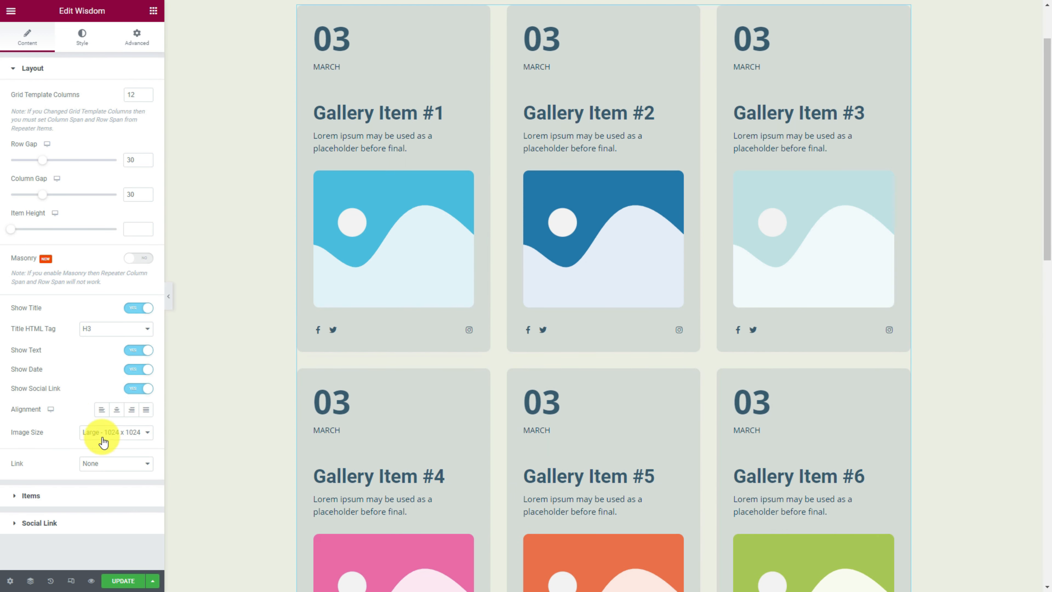
pyautogui.click(111, 433)
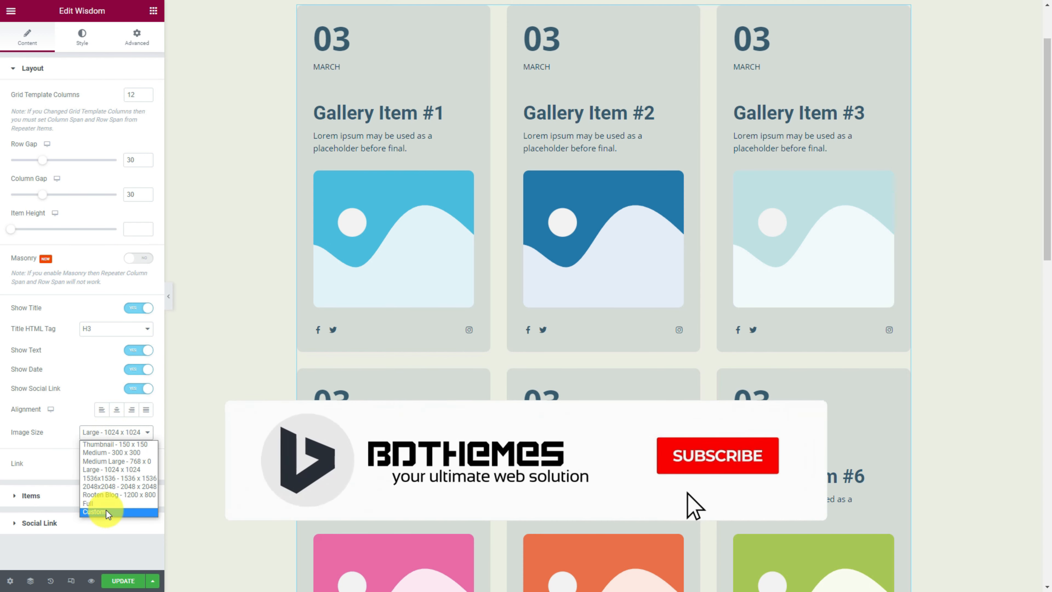
pyautogui.click(106, 503)
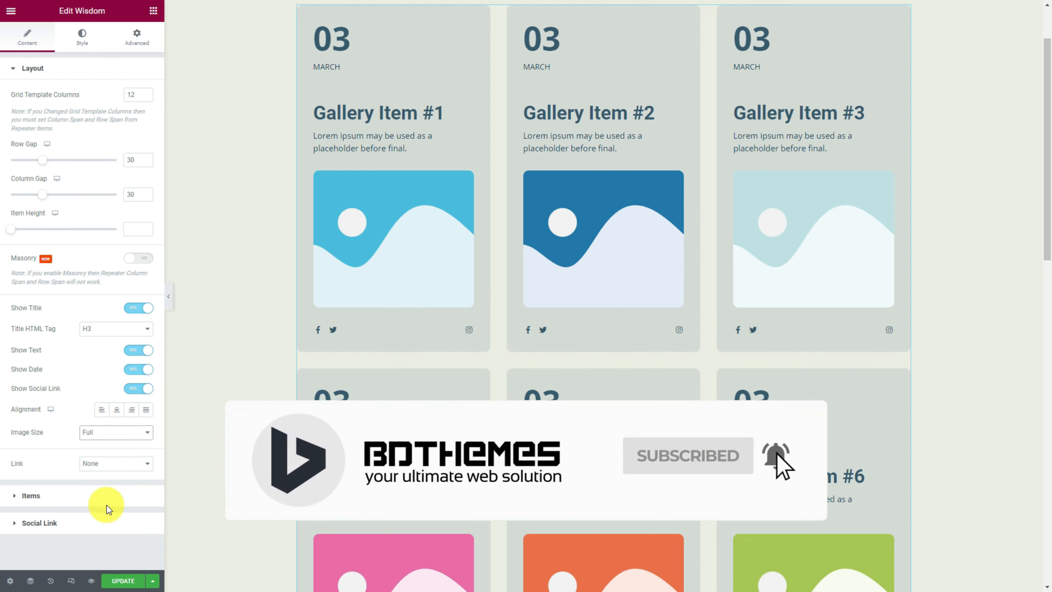
# - Link the gallery items to their Media File and set the link target to Only Button
pyautogui.click(102, 470)
pyautogui.click(102, 484)
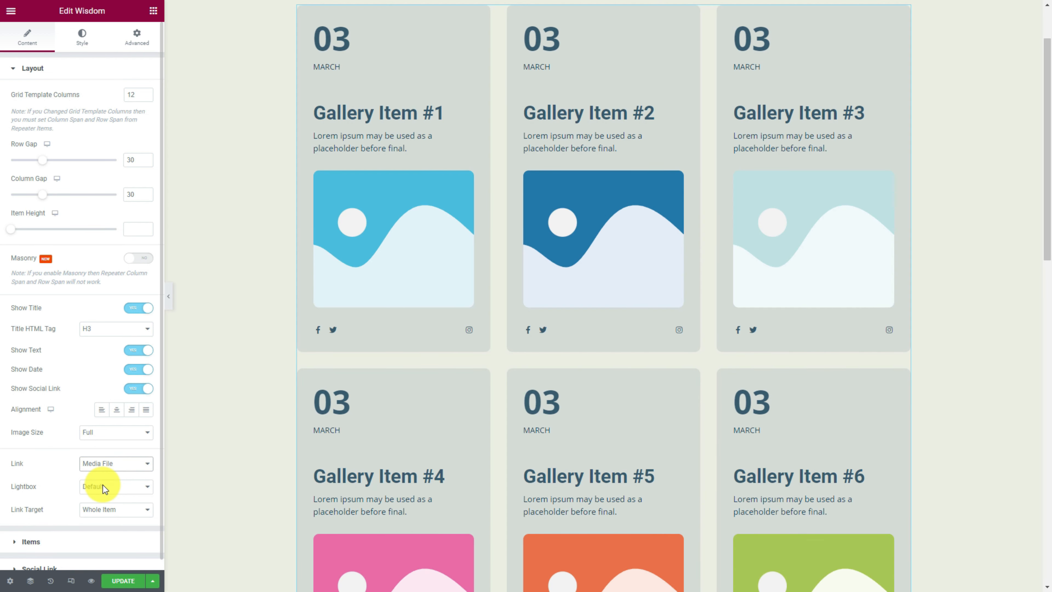
pyautogui.click(100, 513)
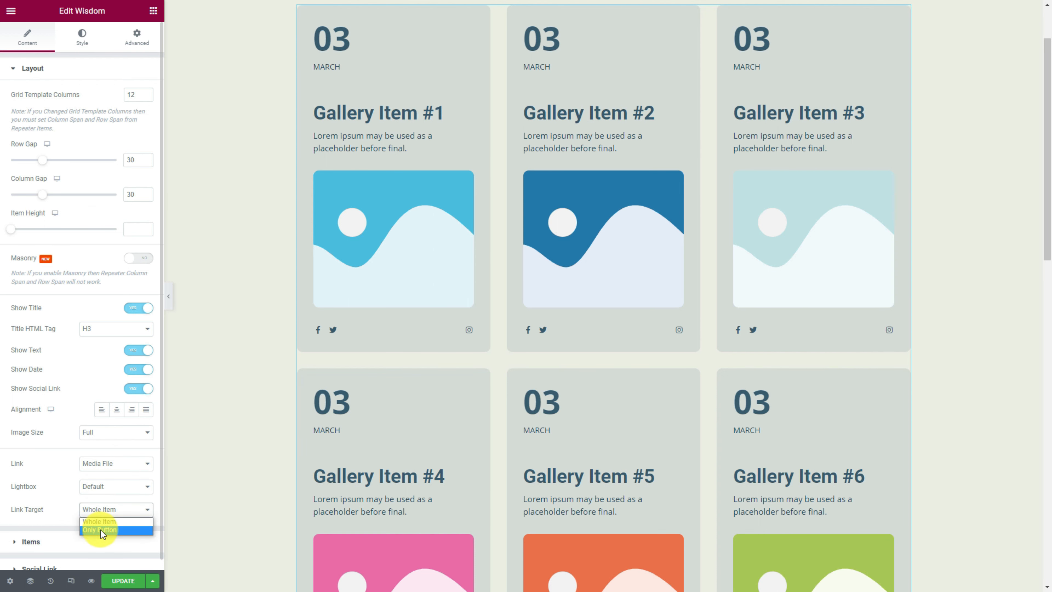
pyautogui.click(100, 530)
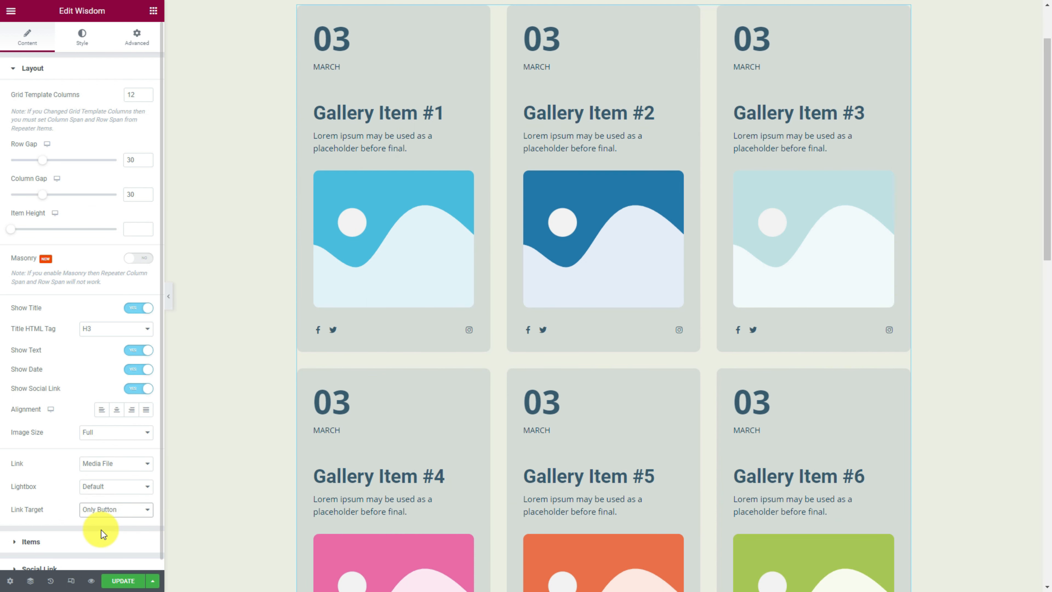
pyautogui.moveTo(415, 293)
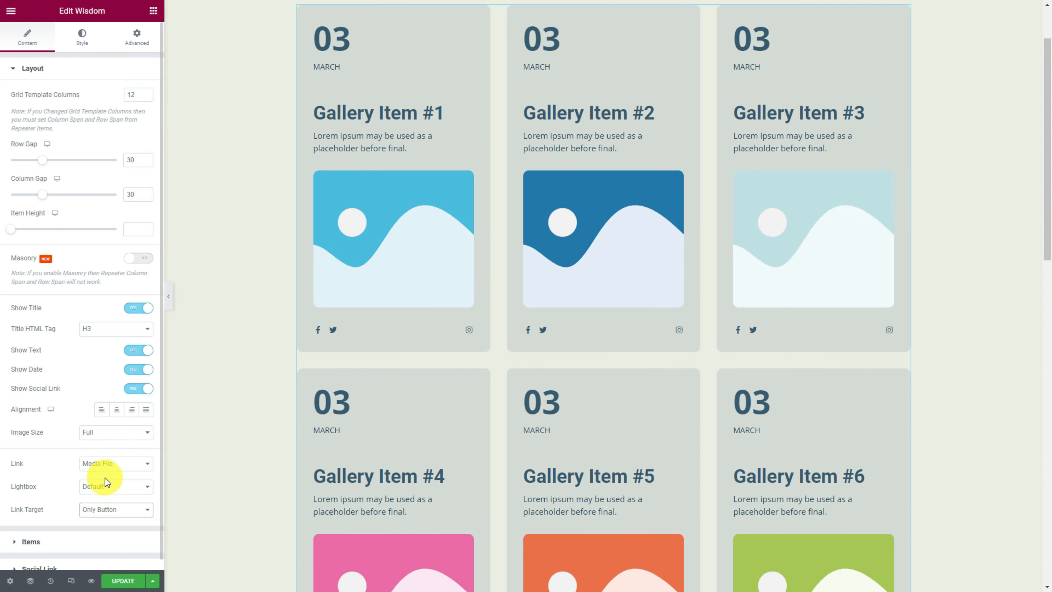
# - Replace the image of Gallery Item #1 with the strawberry dessert glass photo from the media library
pyautogui.scroll(-1, 105, 478)
pyautogui.click(66, 534)
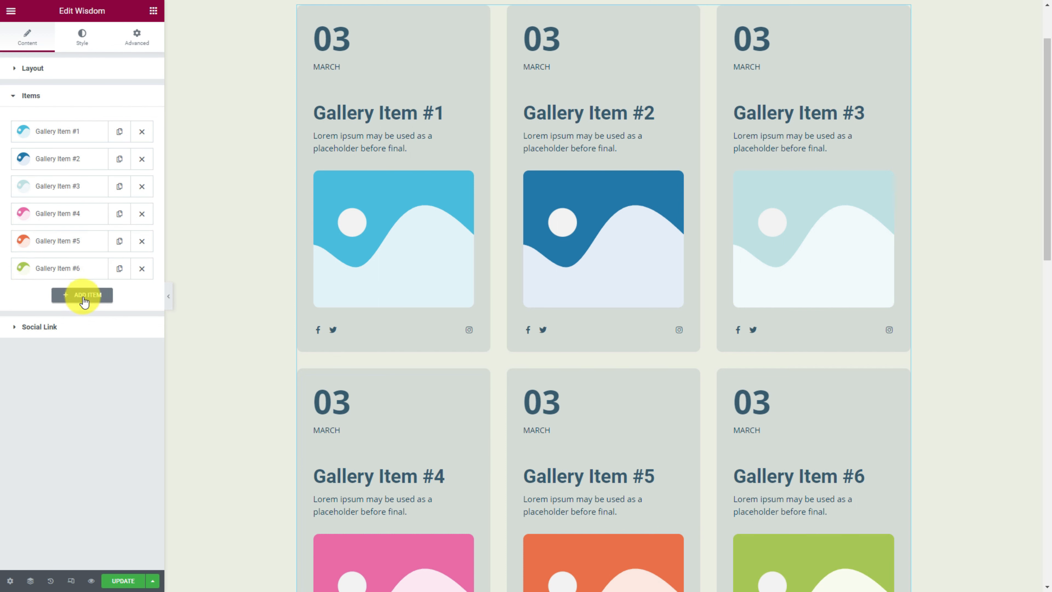
pyautogui.click(84, 137)
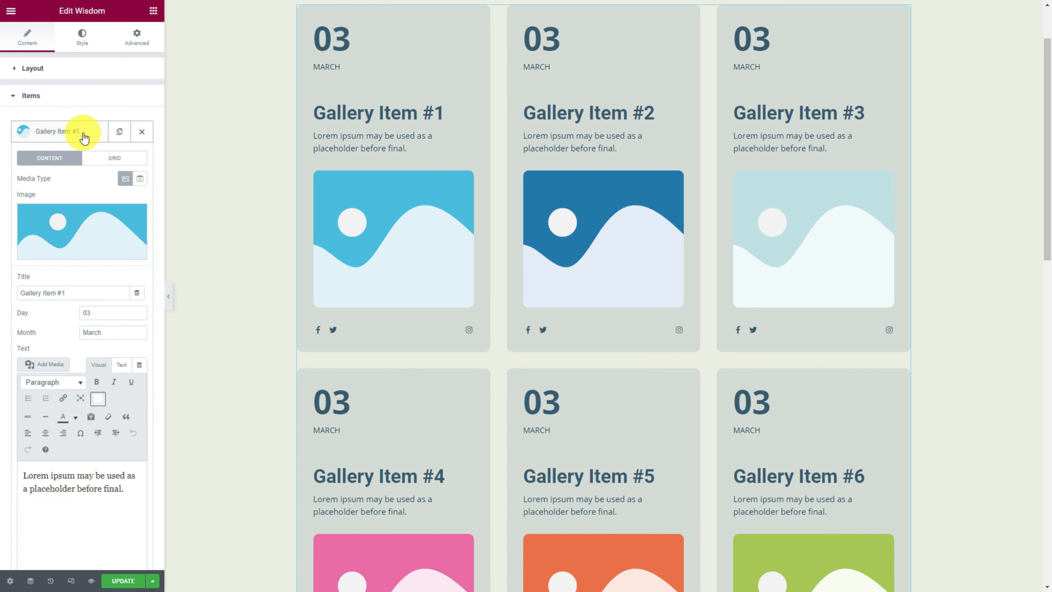
pyautogui.click(86, 227)
pyautogui.scroll(-20, 674, 485)
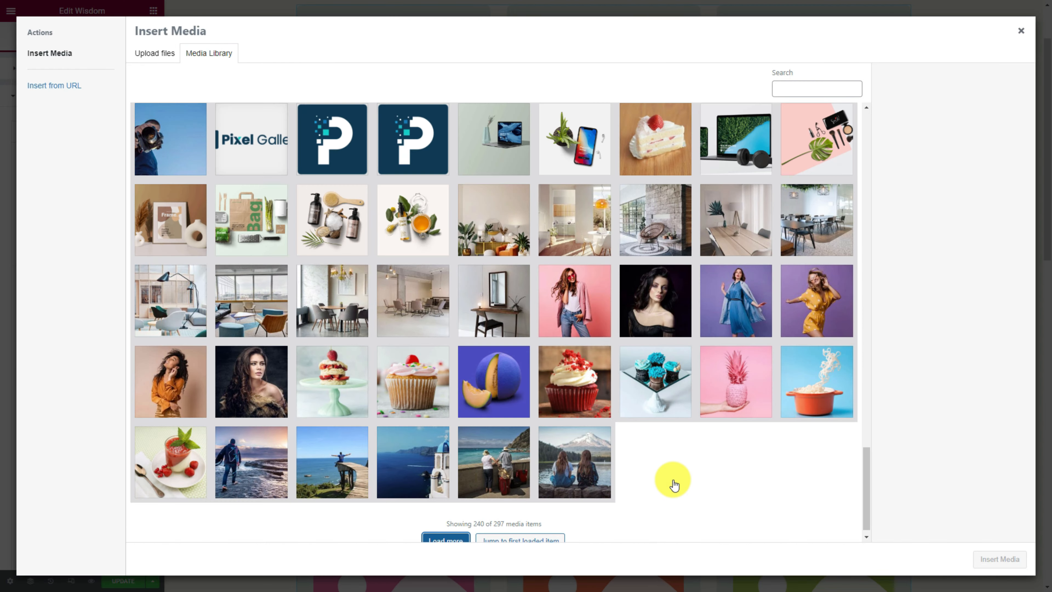
pyautogui.click(170, 462)
pyautogui.click(1000, 559)
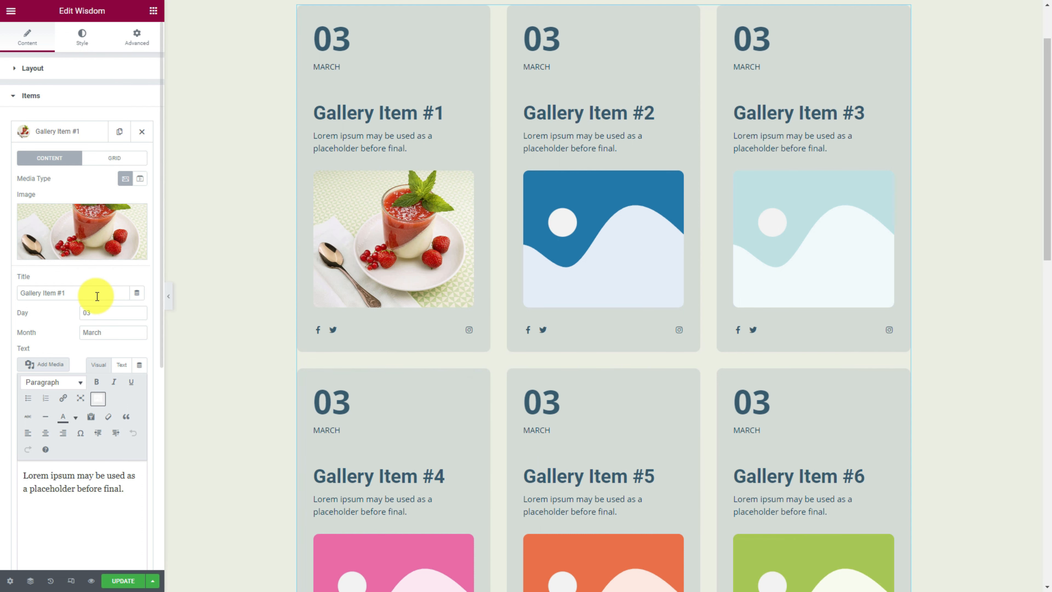
# - Title the first gallery item "Strawberry Juice" and set its date to day 01, month January
pyautogui.moveTo(84, 294); pyautogui.dragTo(7, 293)
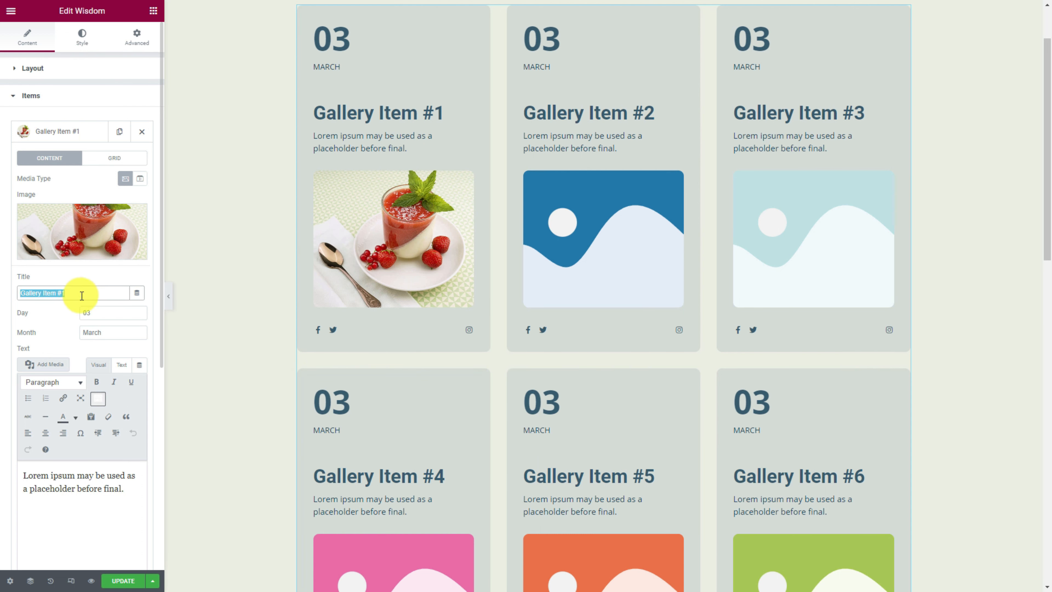
pyautogui.write('Strawberry Juice')
pyautogui.doubleClick(102, 314)
pyautogui.write('01')
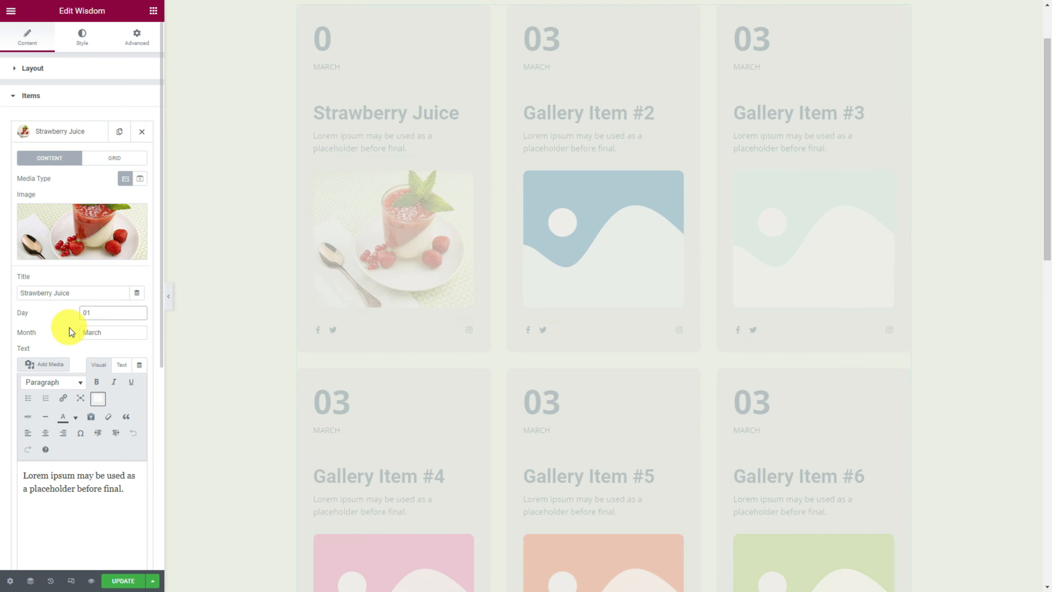
pyautogui.moveTo(109, 334); pyautogui.dragTo(47, 332)
pyautogui.write('January')
# - Replace the Strawberry Juice item's text with "Strawberry Juice is a healthy drink that promotes good nutrition."
pyautogui.scroll(-3, 106, 375)
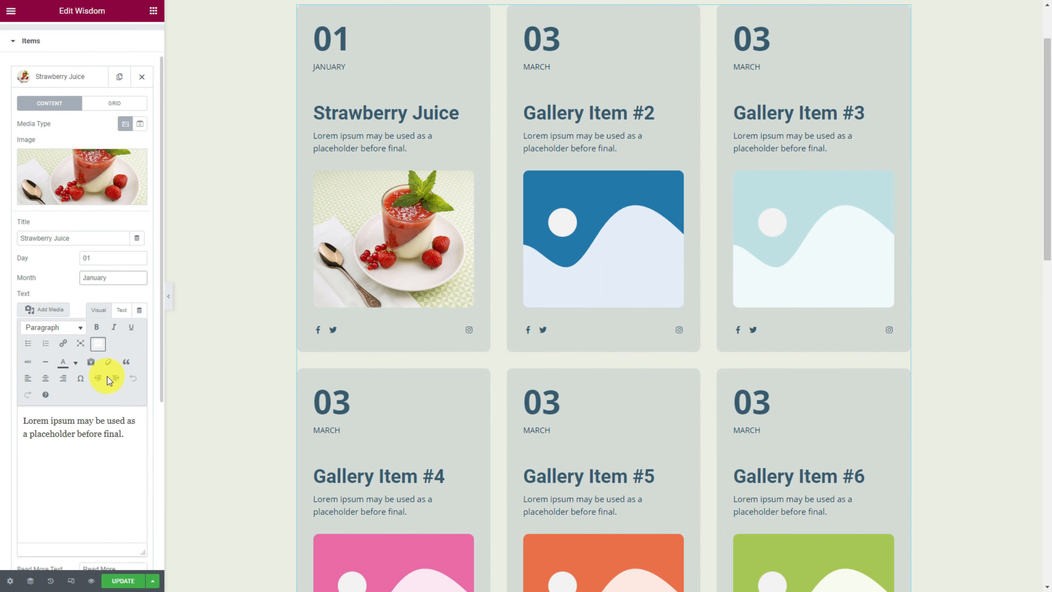
pyautogui.click(121, 256)
pyautogui.moveTo(134, 323); pyautogui.dragTo(28, 312)
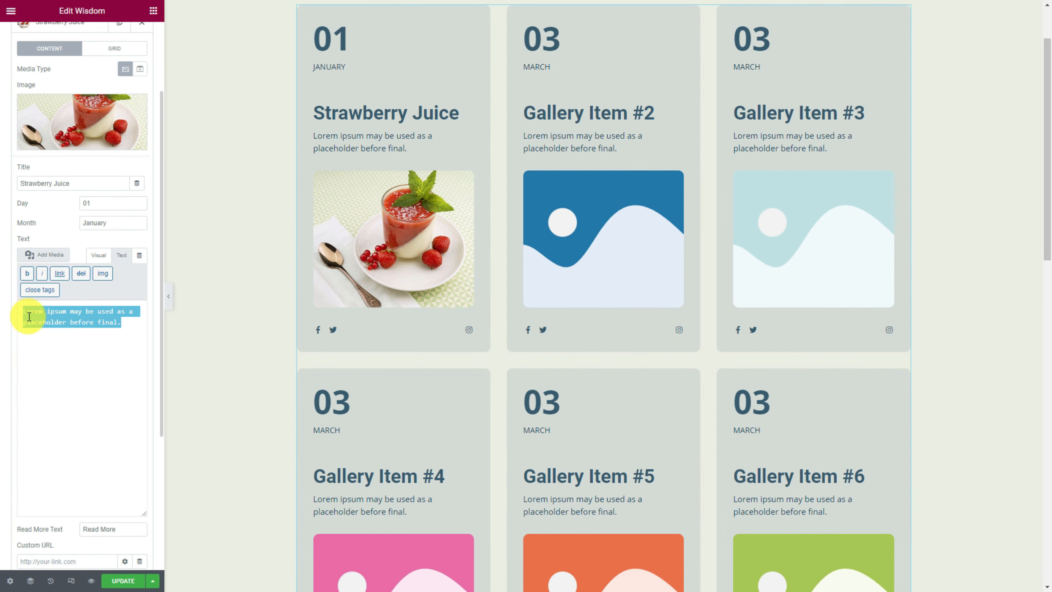
pyautogui.write('Strawberry Juice is a healthy drink that promotes good nutrition.')
pyautogui.scroll(3, 85, 139)
pyautogui.click(85, 133)
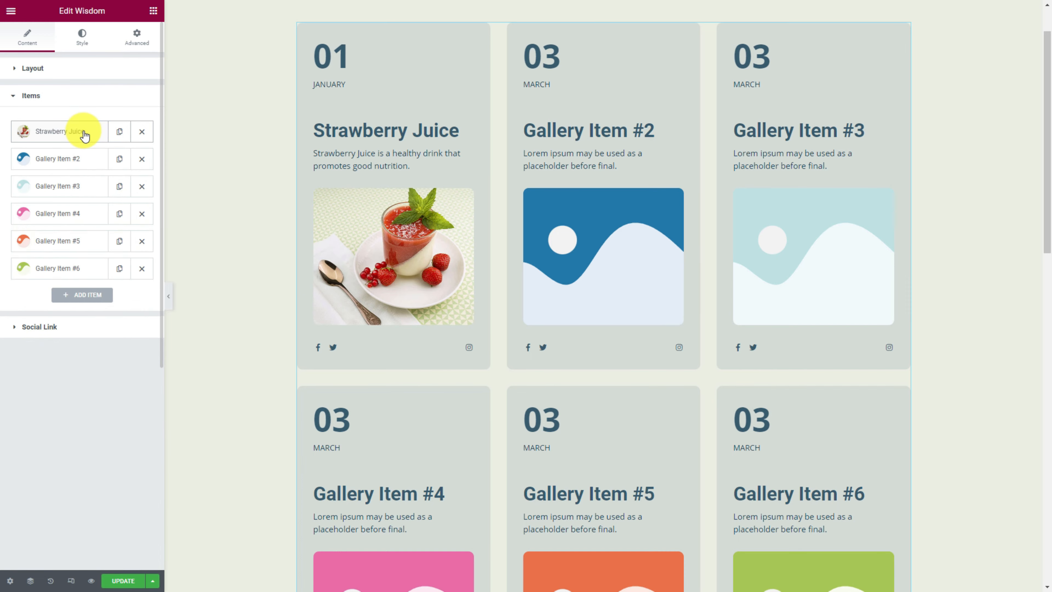
# - Replace the image of Gallery Item #2 with the layered strawberry cake photo 8.jpg from the media library
pyautogui.click(72, 158)
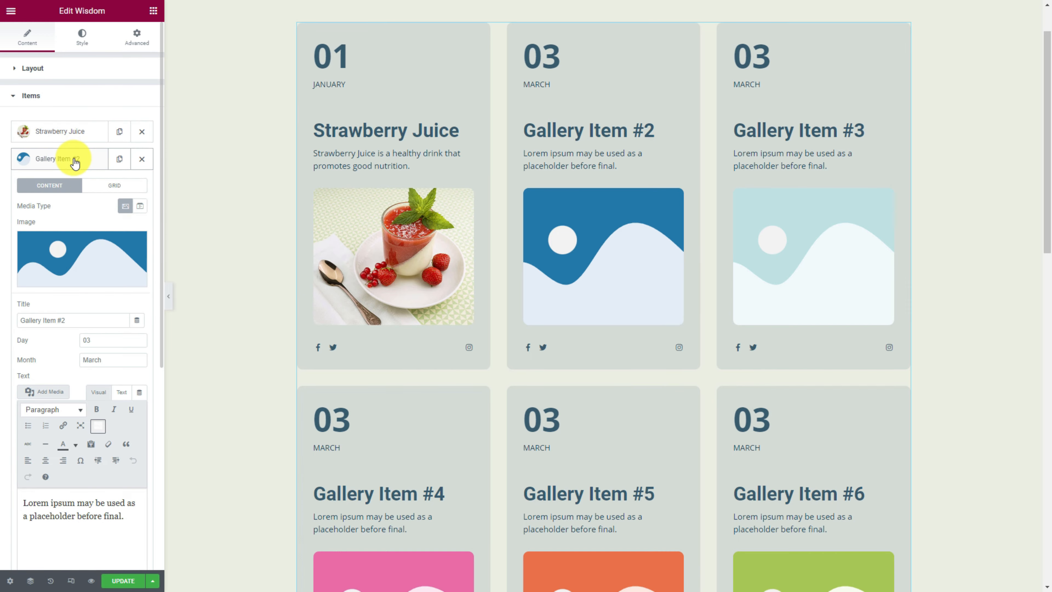
pyautogui.click(82, 245)
pyautogui.scroll(-15, 510, 533)
pyautogui.click(332, 381)
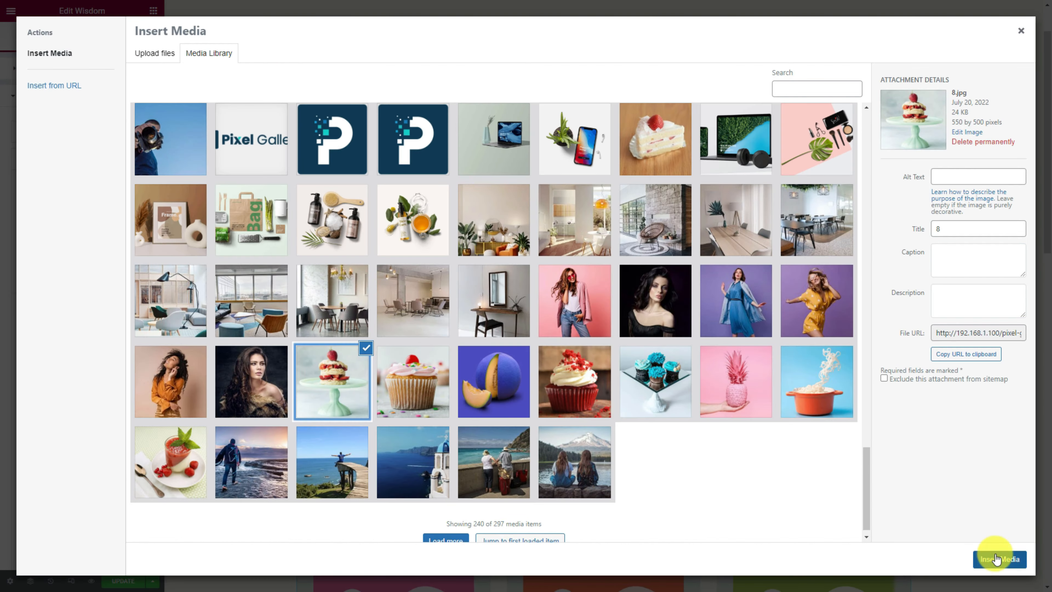
pyautogui.click(988, 558)
# - Title the second gallery item "Strawberry burger" and set its text to "The Strawberry Burger is a fresh burger made from fresh strawberries."
pyautogui.moveTo(83, 319); pyautogui.dragTo(10, 317)
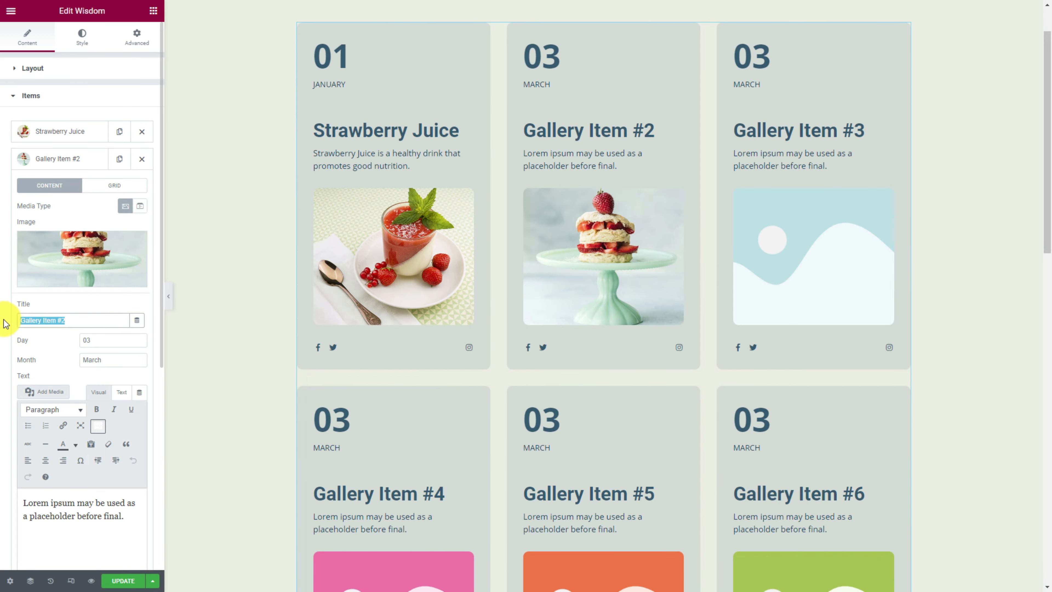
pyautogui.write('Strawberry burger')
pyautogui.click(121, 391)
pyautogui.moveTo(121, 459); pyautogui.dragTo(7, 442)
pyautogui.write('The Strawberry Burger is a fresh burger made from fresh strawberries.')
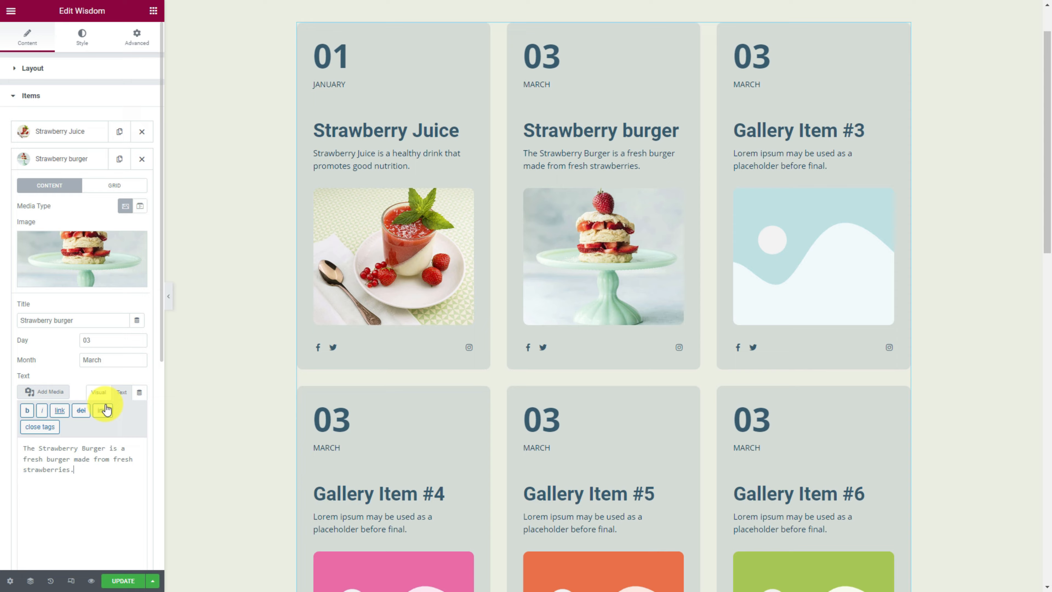
pyautogui.click(82, 160)
# - Replace the image of Gallery Item #3 with the blue cupcakes photo 3-1.jpg from the media library
pyautogui.click(81, 189)
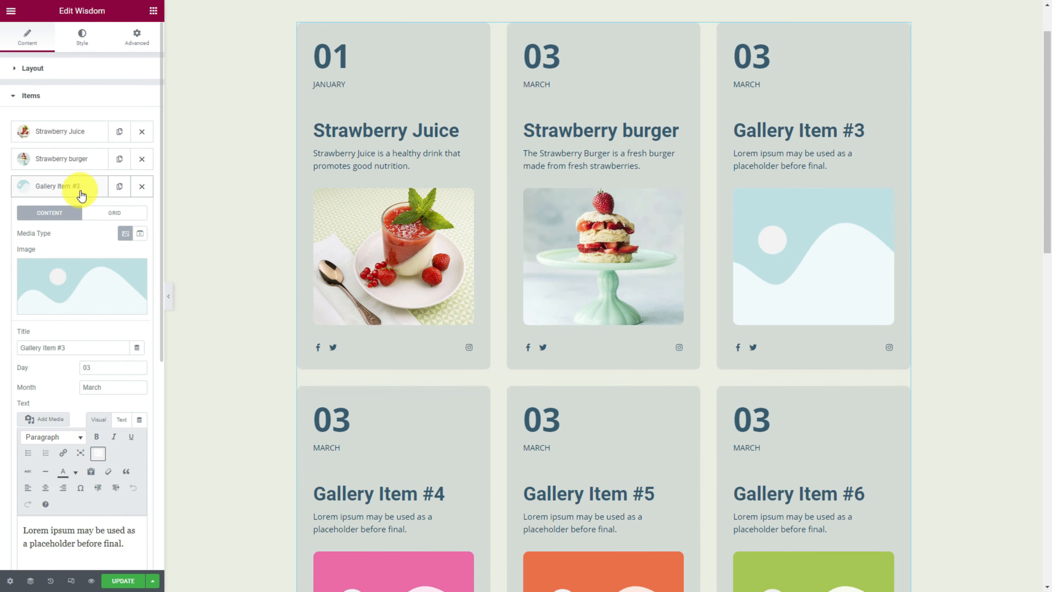
pyautogui.click(81, 282)
pyautogui.click(488, 525)
pyautogui.scroll(10, 617, 481)
pyautogui.scroll(-20, 617, 480)
pyautogui.click(670, 370)
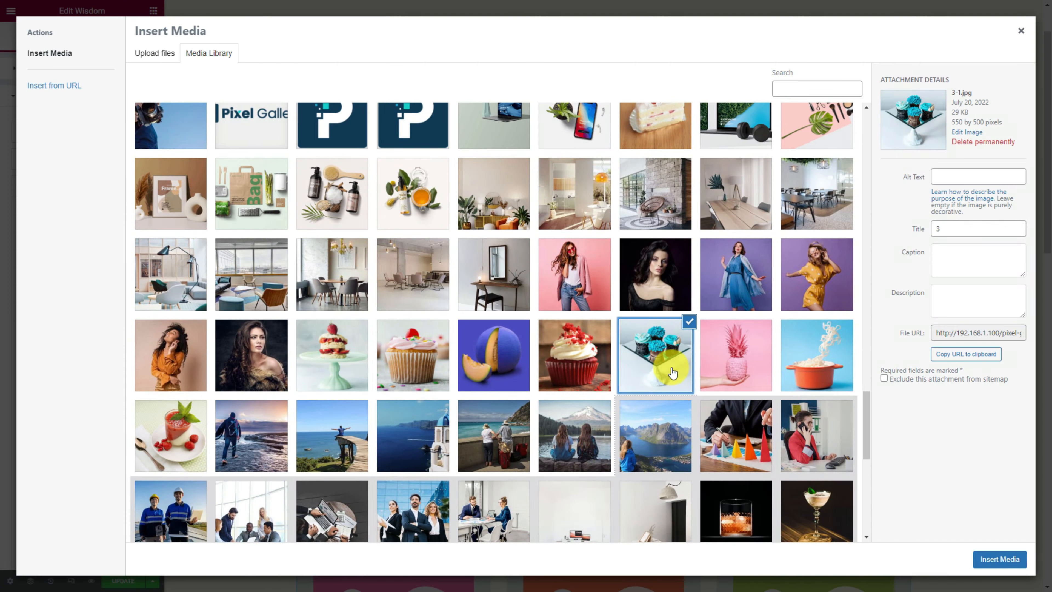
pyautogui.click(990, 562)
# - Title the third gallery item "Delicious Cake" and set its date to day 04, month April
pyautogui.click(58, 349)
pyautogui.write('Delicious Cake')
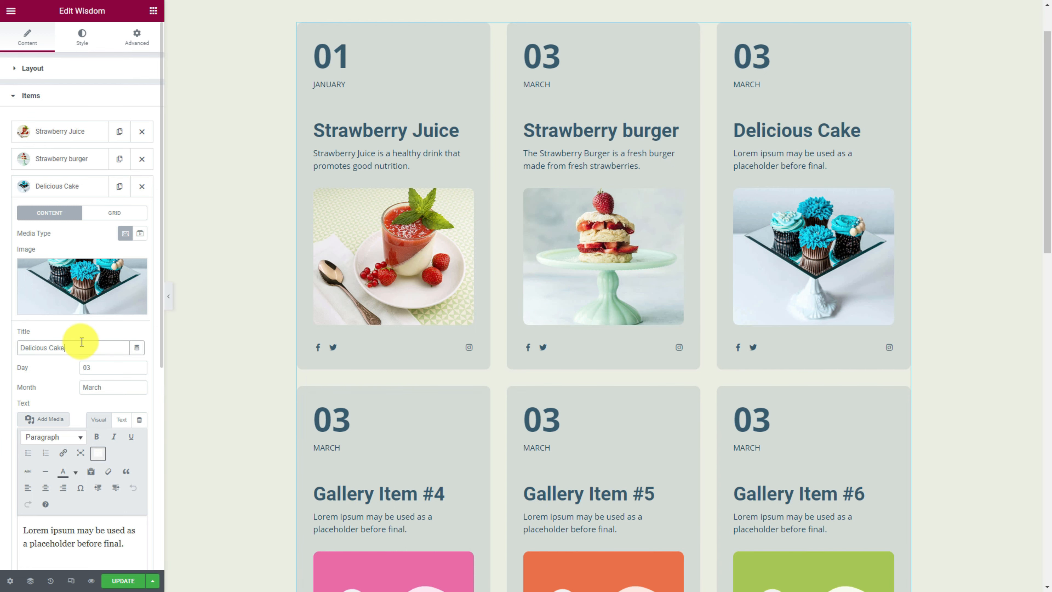
pyautogui.doubleClick(88, 367)
pyautogui.write('04')
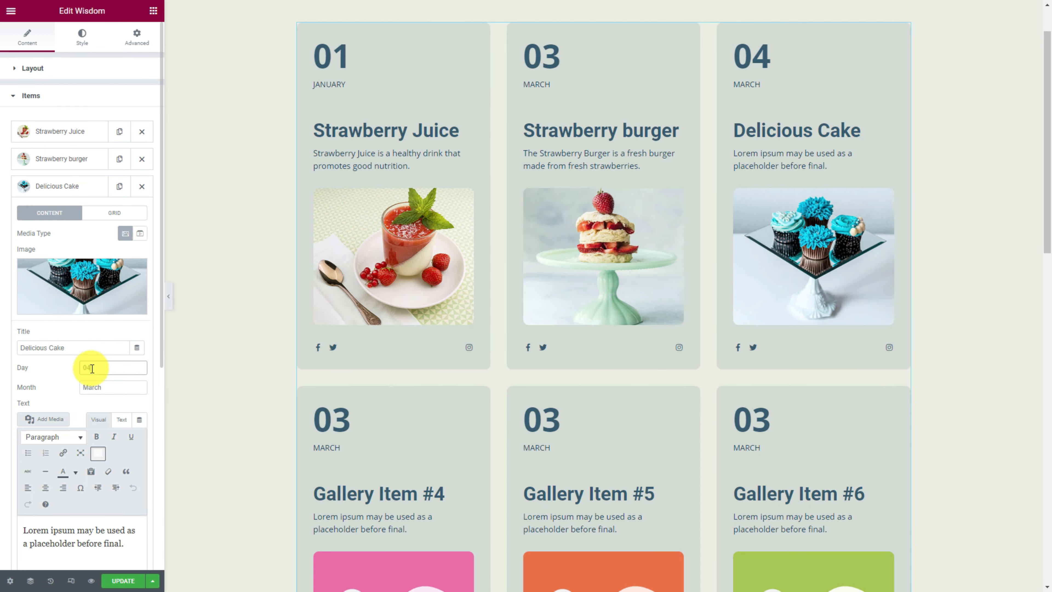
pyautogui.doubleClick(109, 387)
pyautogui.write('April')
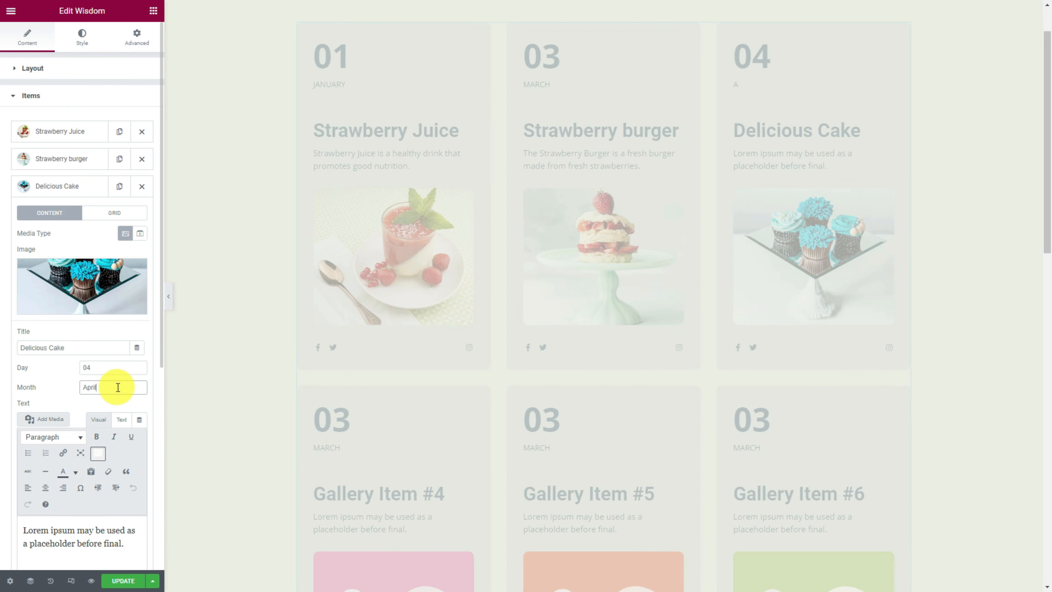
pyautogui.scroll(-3, 87, 394)
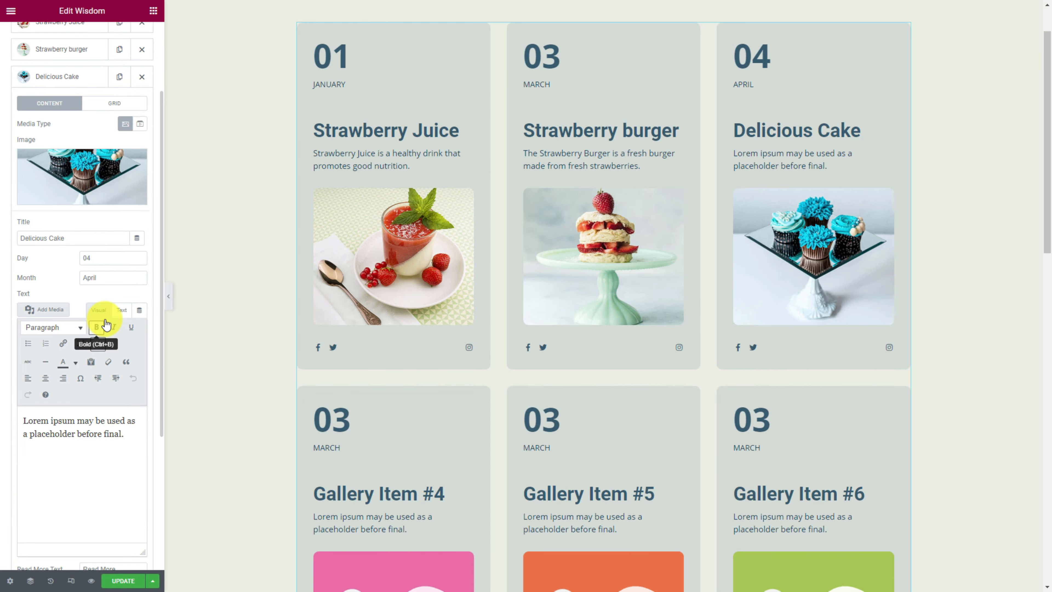
pyautogui.click(122, 311)
pyautogui.click(80, 77)
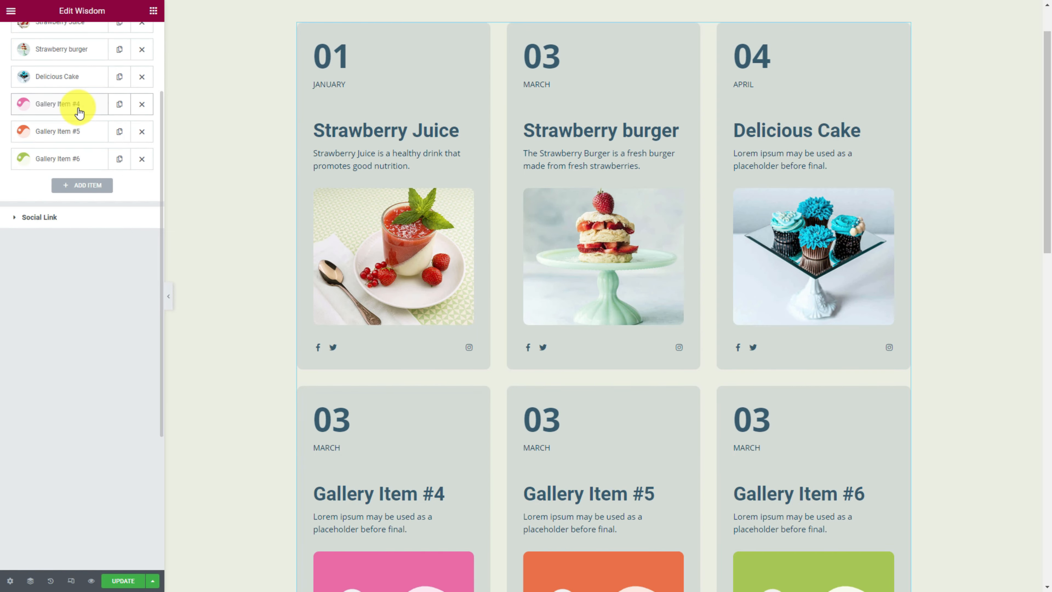
# - Replace the image of Gallery Item #4 with the pink-frosted cupcake topped with a cherry from the media library
pyautogui.click(77, 104)
pyautogui.click(87, 202)
pyautogui.scroll(-20, 606, 439)
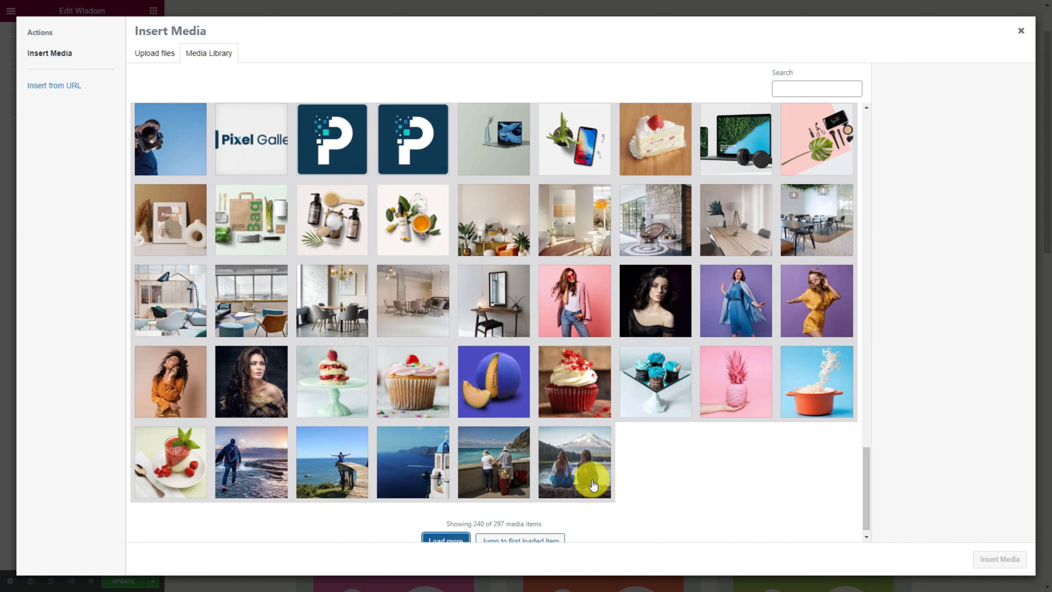
pyautogui.click(413, 381)
pyautogui.click(1007, 557)
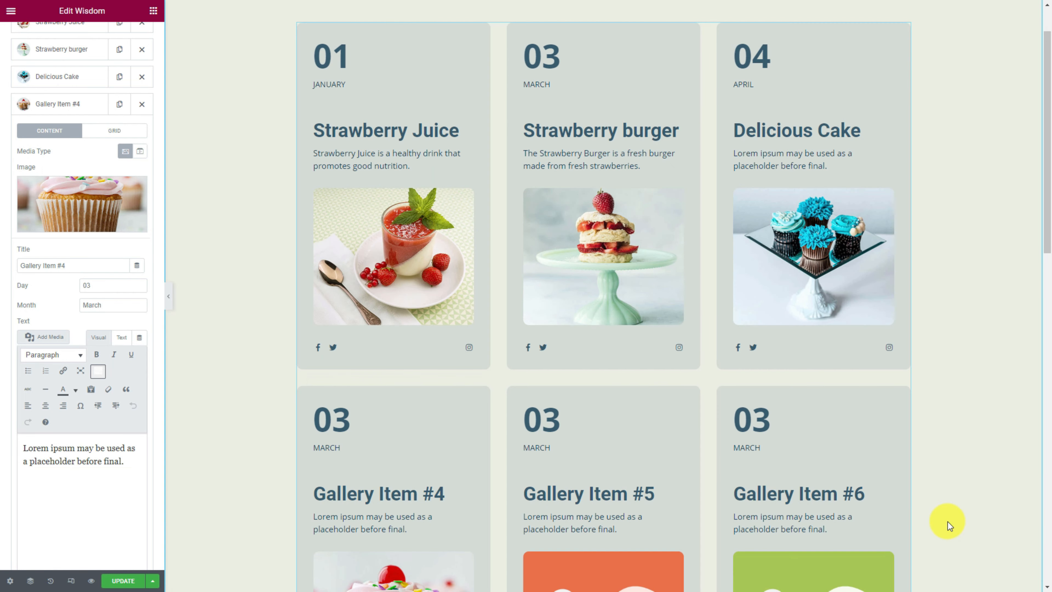
# - Title the fourth gallery item "Lavender Cake" and set its date to day 05, month August
pyautogui.scroll(-8, 936, 510)
pyautogui.scroll(-1, 401, 433)
pyautogui.tripleClick(61, 266)
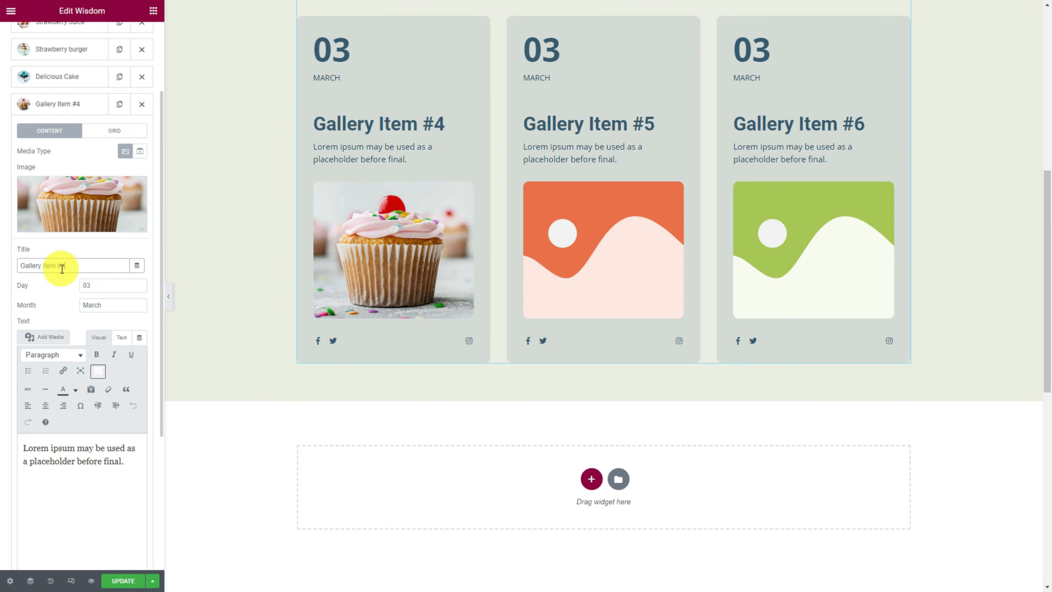
pyautogui.write('Lavender Cake')
pyautogui.doubleClick(106, 285)
pyautogui.write('05')
pyautogui.doubleClick(110, 305)
pyautogui.write('August')
# - Replace the Lavender Cake item's text with "Lavender flavors come together in this superbly tender blackberry lavender cake."
pyautogui.click(121, 337)
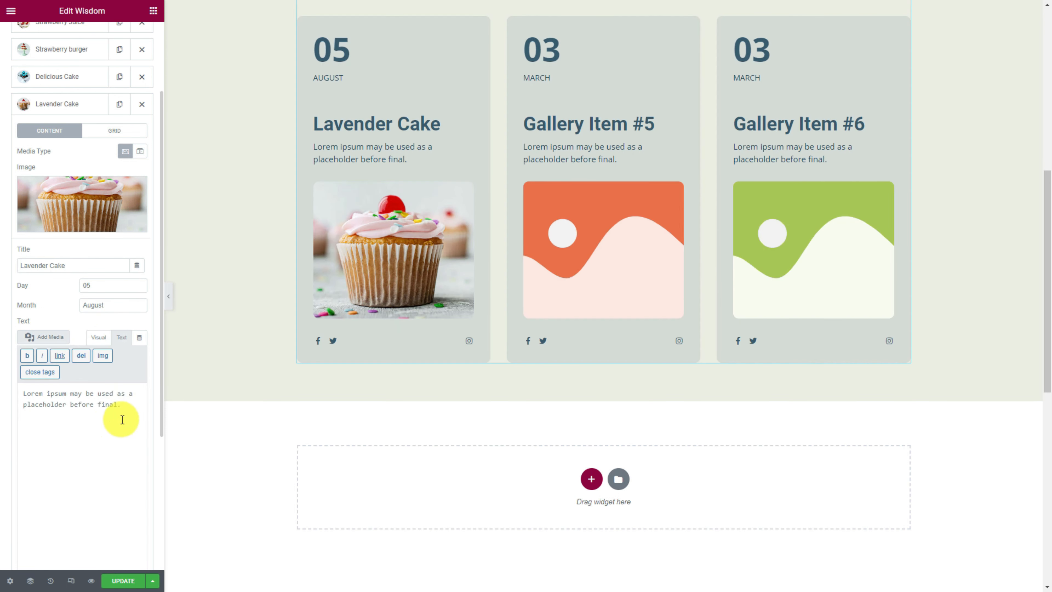
pyautogui.hotkey('ctrl', 'a')
pyautogui.write('Lavender flavors come together in this superbly tender blackberry lavender cake.')
pyautogui.click(82, 107)
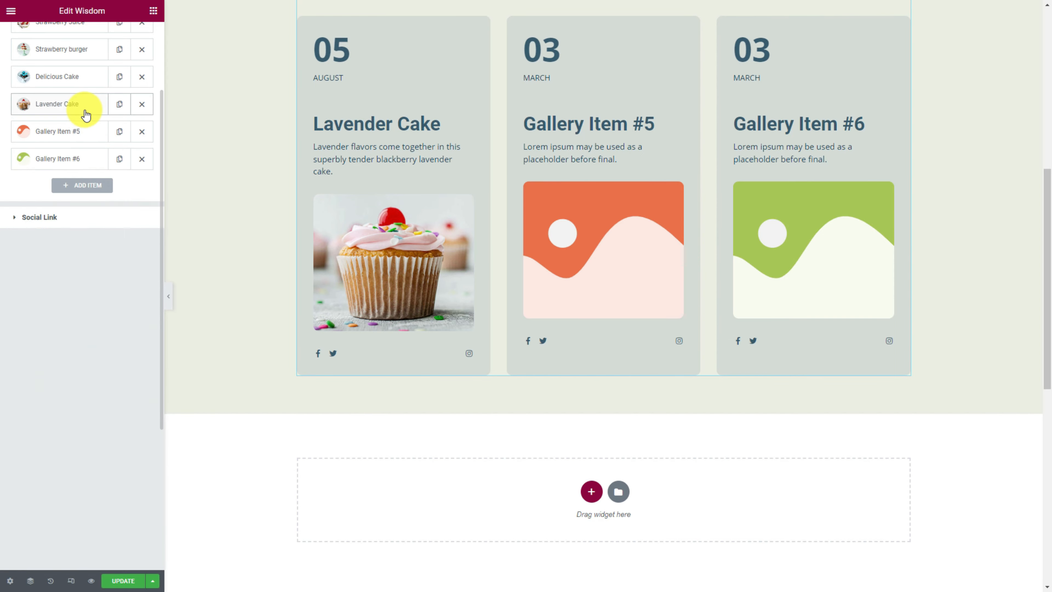
# - Replace the image of Gallery Item #5 with the strawberry-topped cake slice photo from the media library
pyautogui.click(81, 132)
pyautogui.click(82, 232)
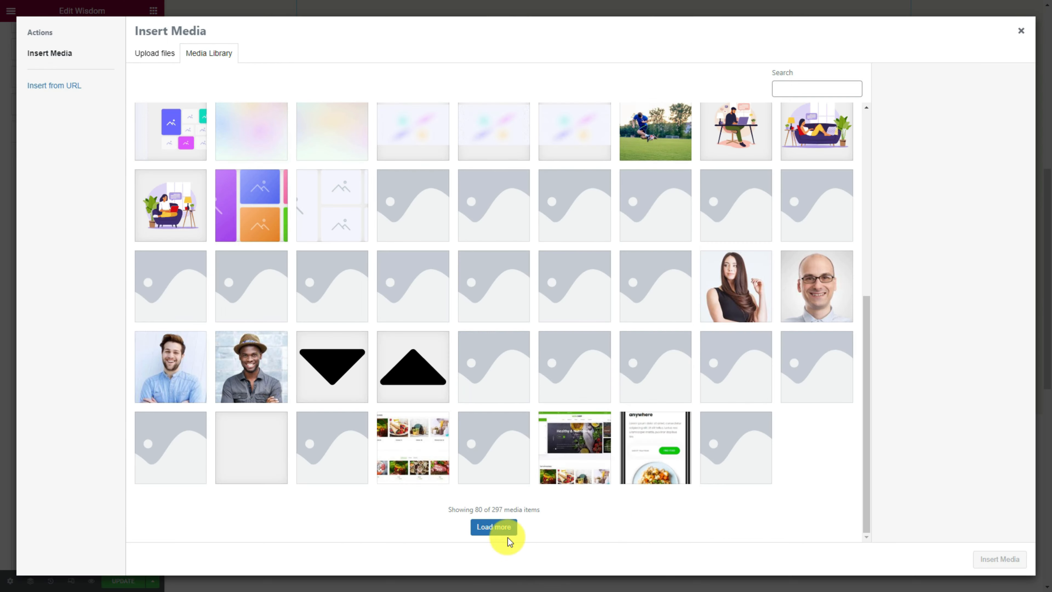
pyautogui.click(505, 534)
pyautogui.click(457, 533)
pyautogui.scroll(1, 493, 323)
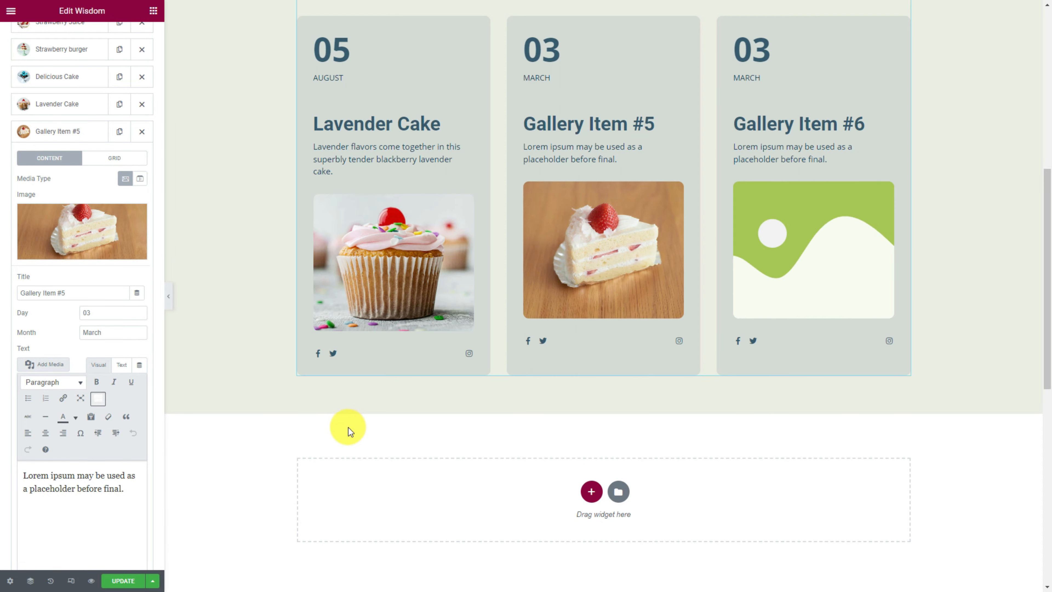
# - Title the fifth gallery item "Vanilla Cake" and set its date to day 06, month September
pyautogui.tripleClick(83, 293)
pyautogui.write('Vanilla Cake')
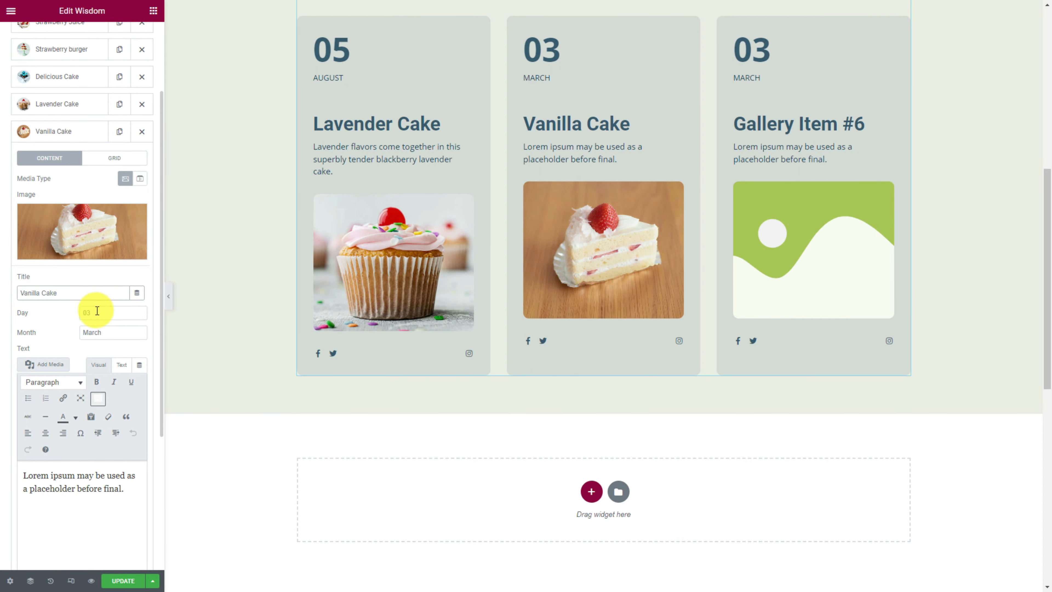
pyautogui.click(118, 318)
pyautogui.press('BackSpace')
pyautogui.write('6')
pyautogui.doubleClick(94, 332)
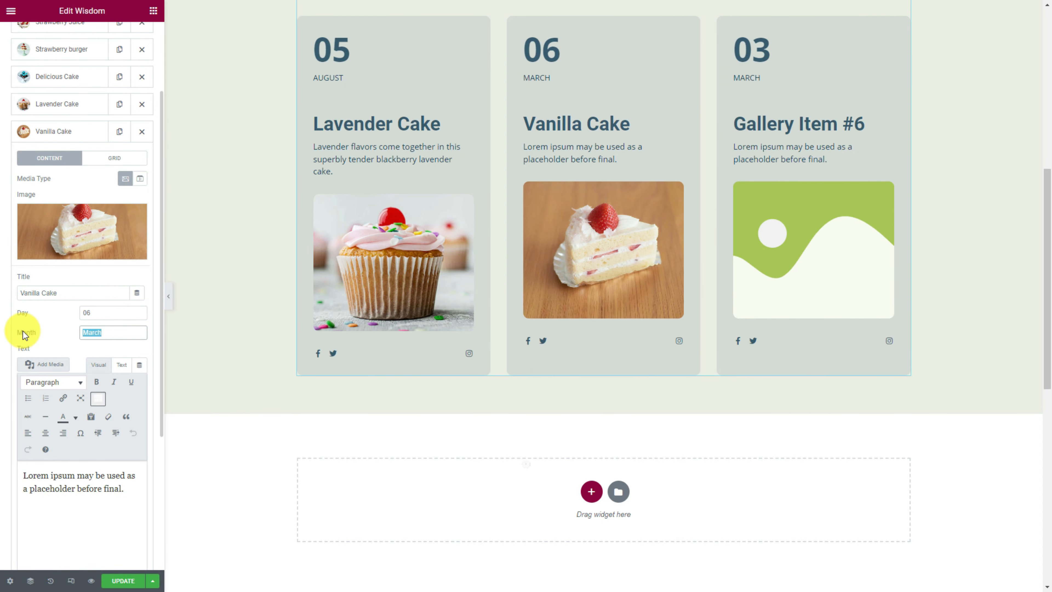
pyautogui.write('September')
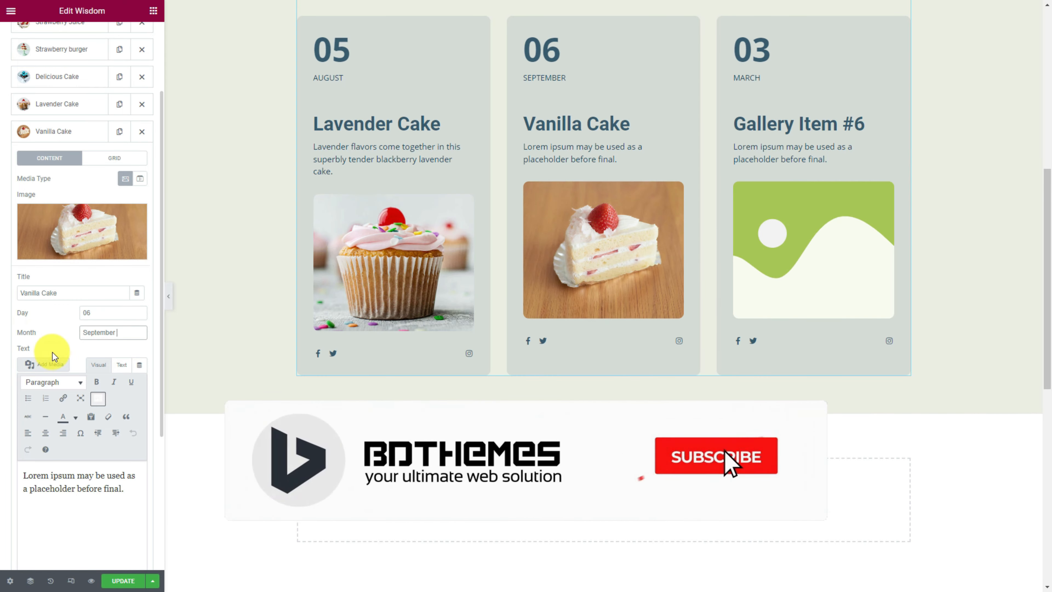
# - Replace the Vanilla Cake item's text with "Vanilla Cake recipe pairs fluffy vanilla cake layers with a silky vanilla buttercream."
pyautogui.click(122, 365)
pyautogui.hotkey('ctrl', 'a')
pyautogui.write('Vanilla Cake recipe pairs fluffy vanilla cake layers with a silky vanilla buttercream.')
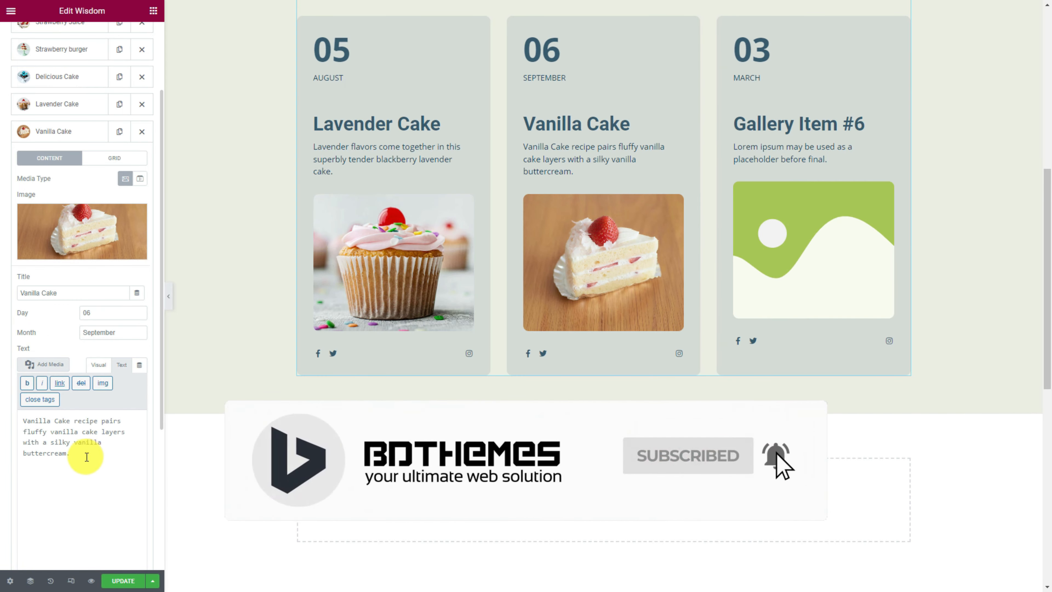
# - Replace the image of Gallery Item #6 with the red velvet cupcake with white frosting from the media library
pyautogui.click(77, 132)
pyautogui.click(71, 161)
pyautogui.click(82, 258)
pyautogui.scroll(-7, 593, 407)
pyautogui.click(449, 528)
pyautogui.scroll(-14, 492, 526)
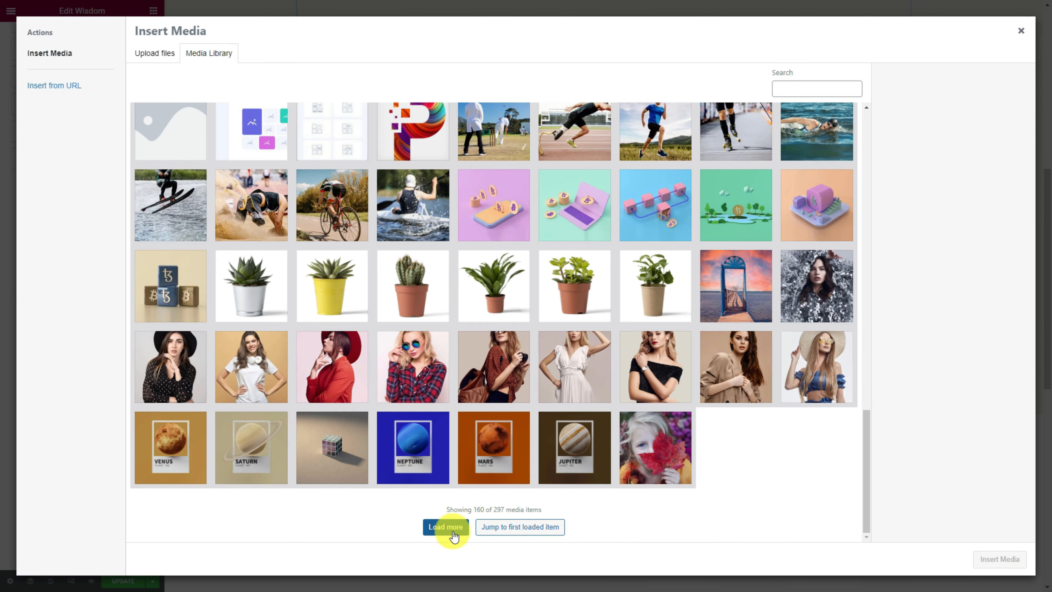
pyautogui.click(453, 532)
pyautogui.scroll(-13, 588, 446)
pyautogui.click(574, 381)
pyautogui.click(1000, 559)
# - Title the sixth gallery item "Chocolate Cake" and set its date to day 09, month November
pyautogui.moveTo(71, 320); pyautogui.dragTo(8, 313)
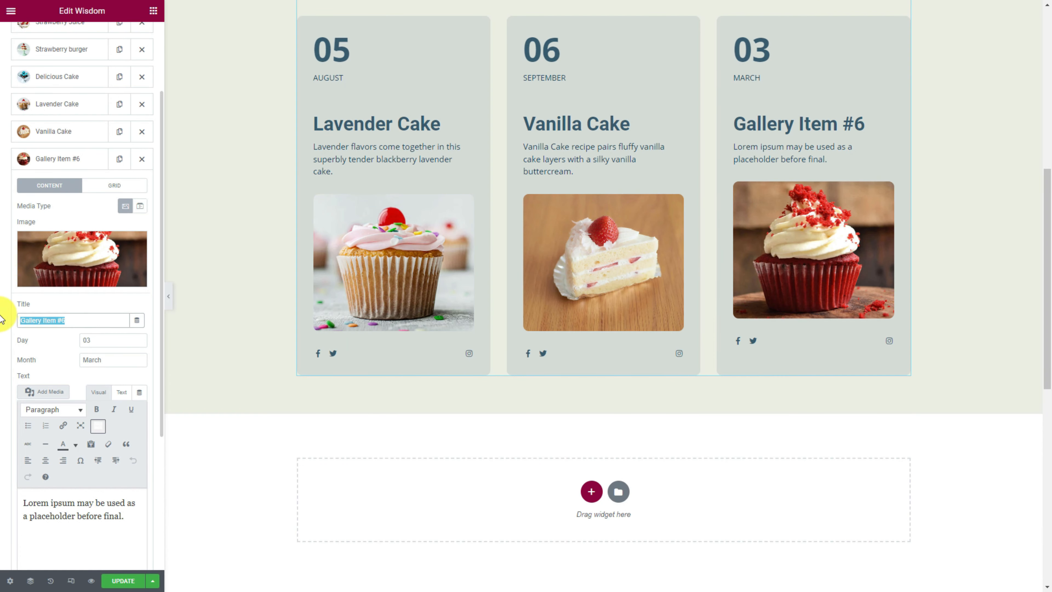
pyautogui.write('Chocolate Cake')
pyautogui.press('BackSpace')
pyautogui.write('9')
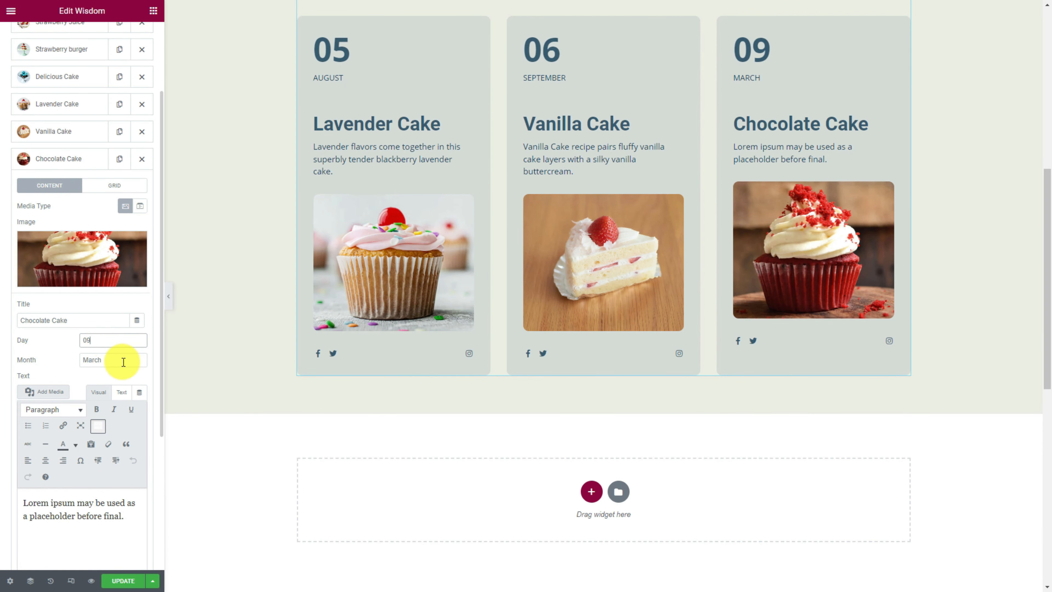
pyautogui.press('Tab')
pyautogui.write('November')
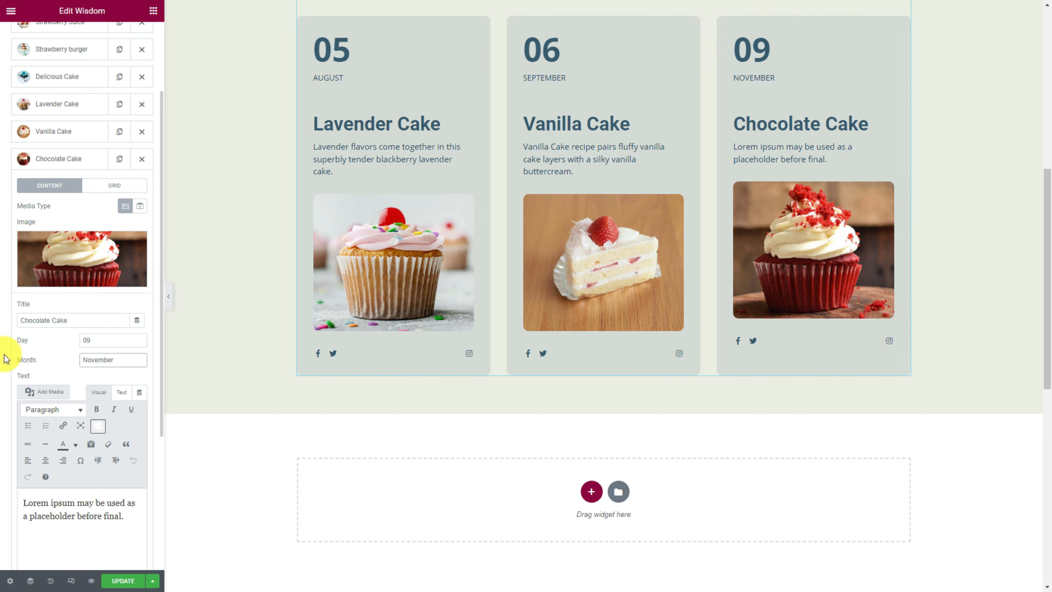
# - Replace the Chocolate Cake item's text with "Chocolate cake or chocolate gateau is a cake flavored with melted chocolate." and collapse the item
pyautogui.click(122, 392)
pyautogui.moveTo(124, 460); pyautogui.dragTo(7, 435)
pyautogui.write('Chocolate cake or chocolate gateau  is a cake flavored with melted chocolate.')
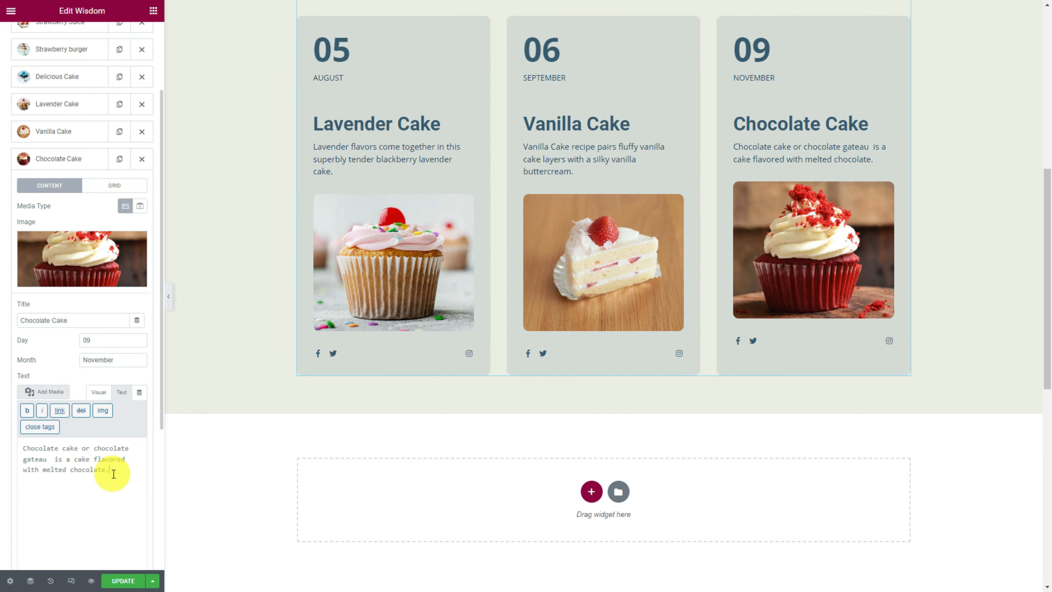
pyautogui.click(73, 160)
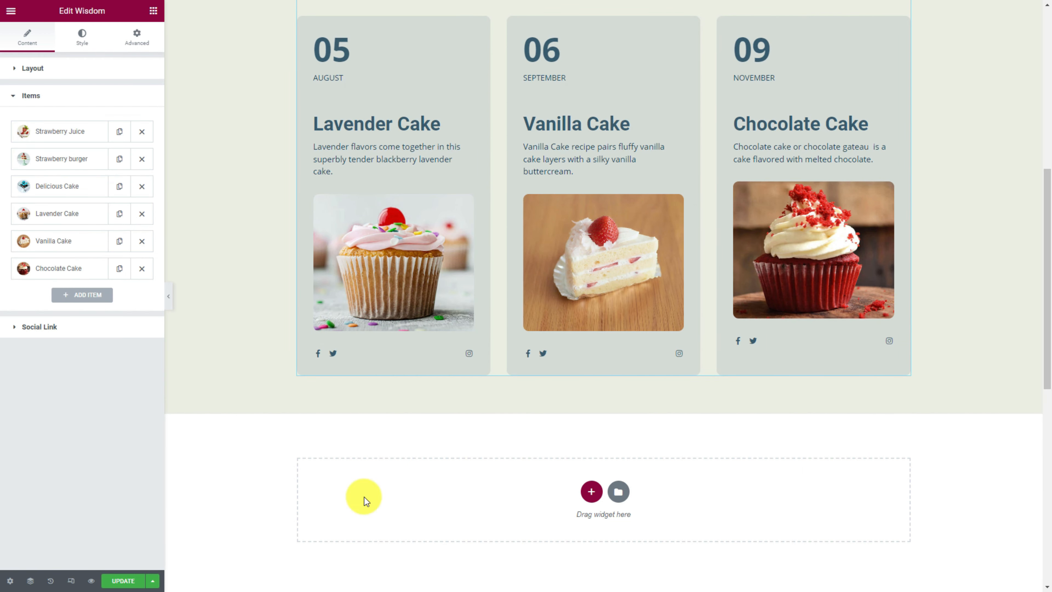
pyautogui.scroll(9, 1016, 432)
pyautogui.scroll(1, 1016, 431)
pyautogui.scroll(-2, 1016, 432)
pyautogui.scroll(2, 1016, 431)
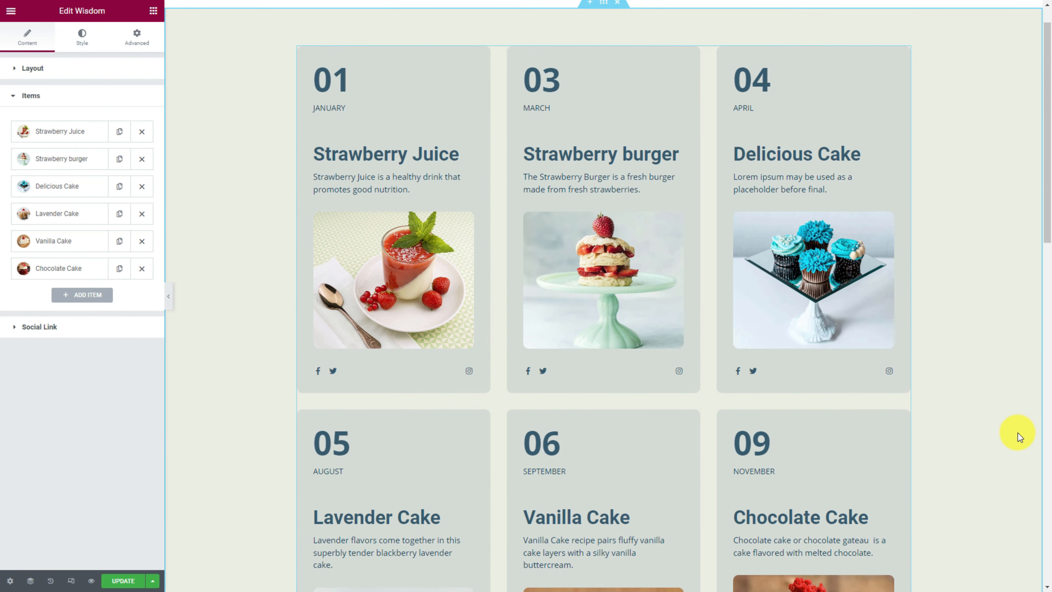
pyautogui.moveTo(1049, 227); pyautogui.dragTo(1050, 240)
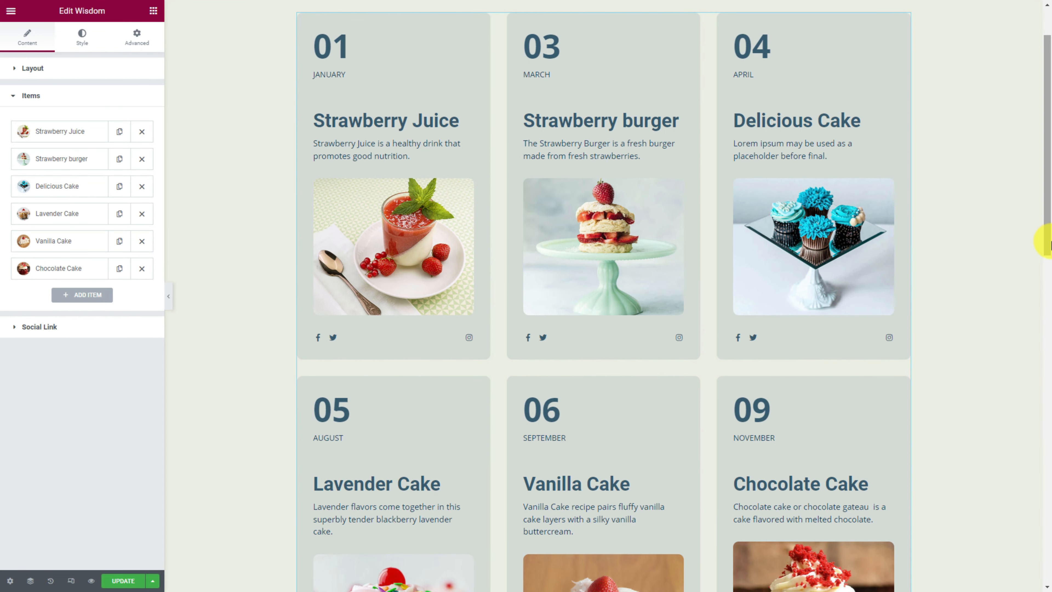
pyautogui.click(84, 337)
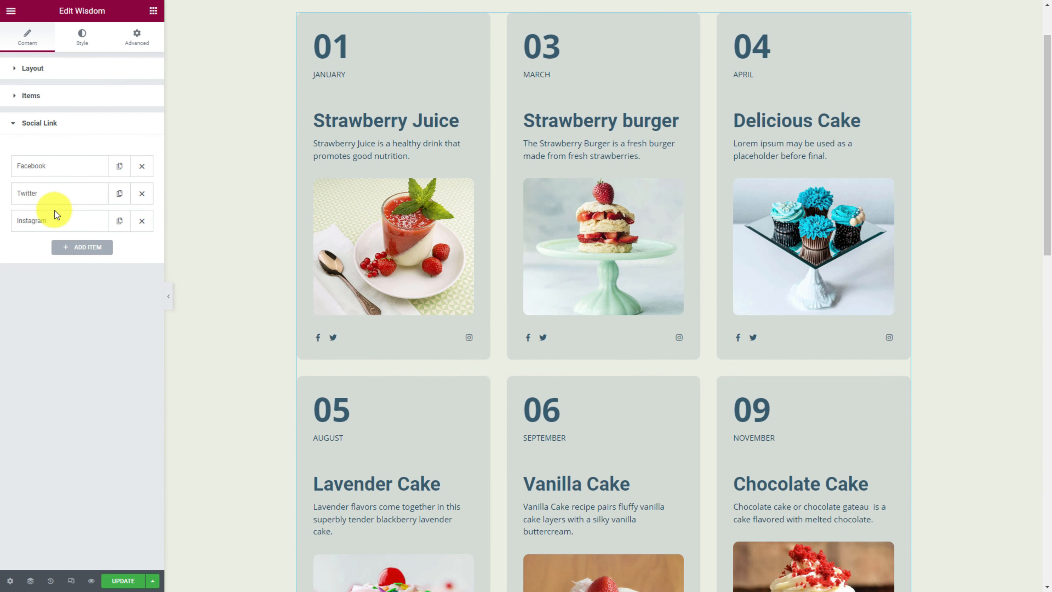
pyautogui.click(89, 255)
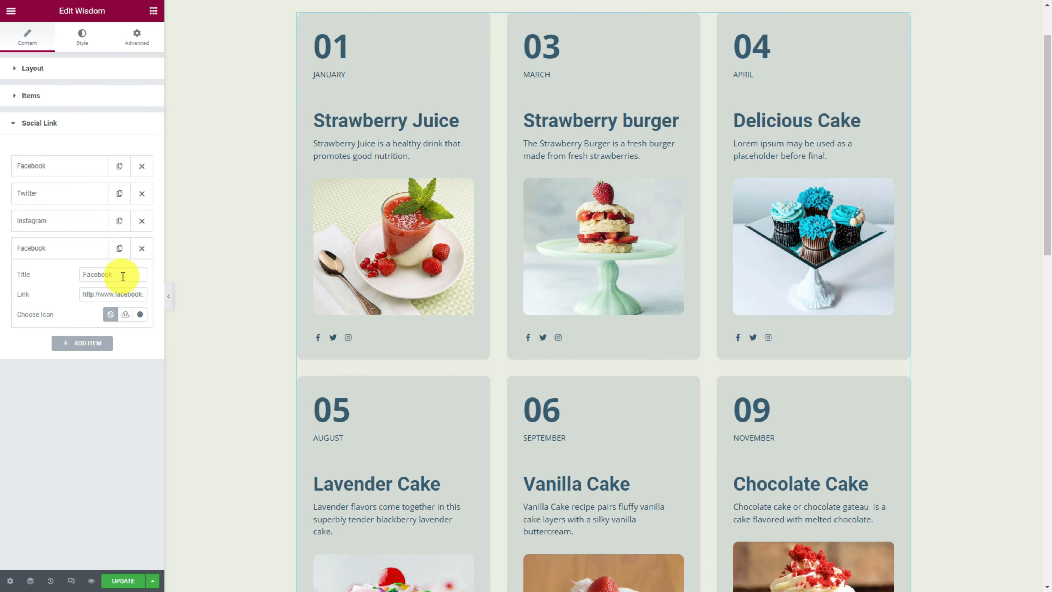
pyautogui.moveTo(121, 275); pyautogui.dragTo(47, 281)
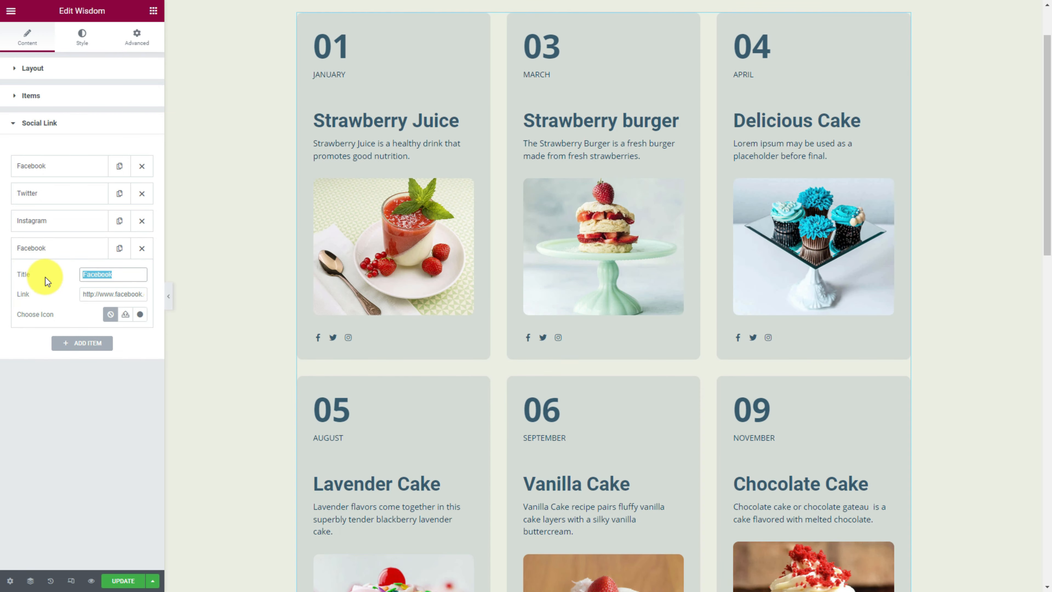
pyautogui.write('YouTube')
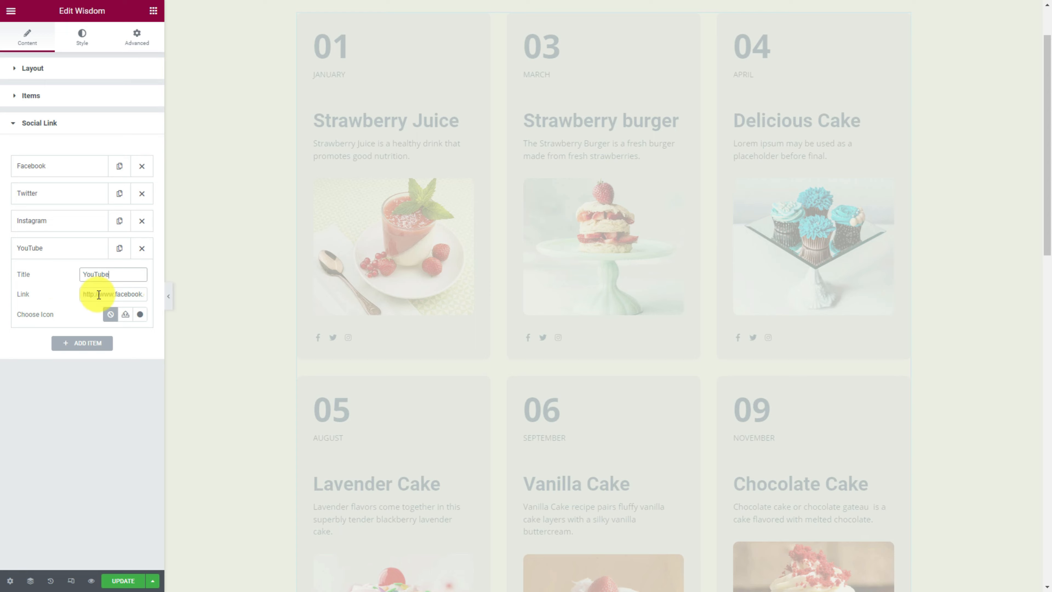
pyautogui.doubleClick(126, 298)
pyautogui.write('youb')
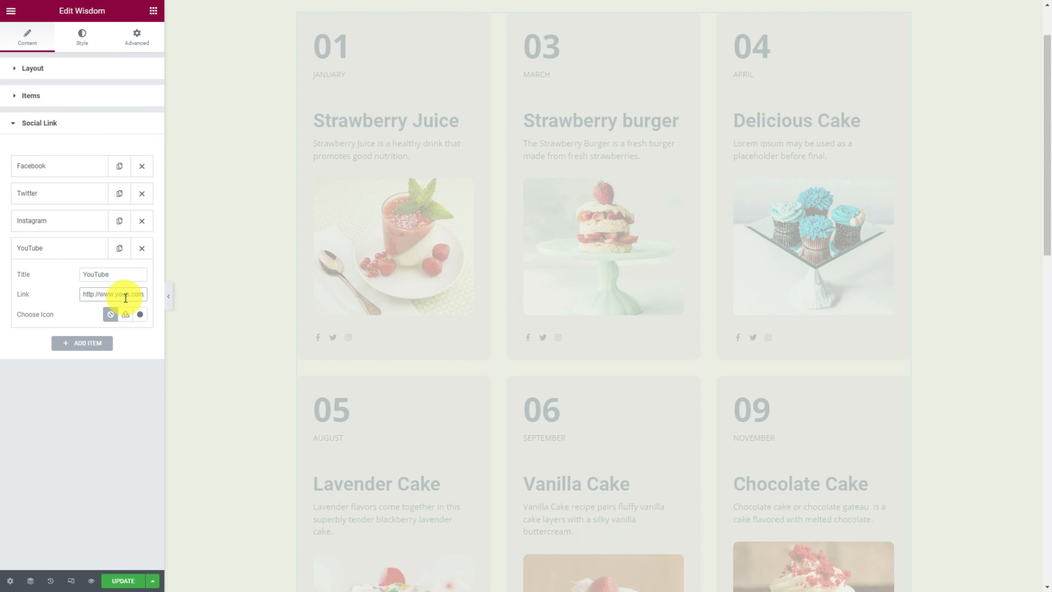
pyautogui.write('ube')
# - Find the Youtube icon in the icon library and assign it to the YouTube social link
pyautogui.click(126, 314)
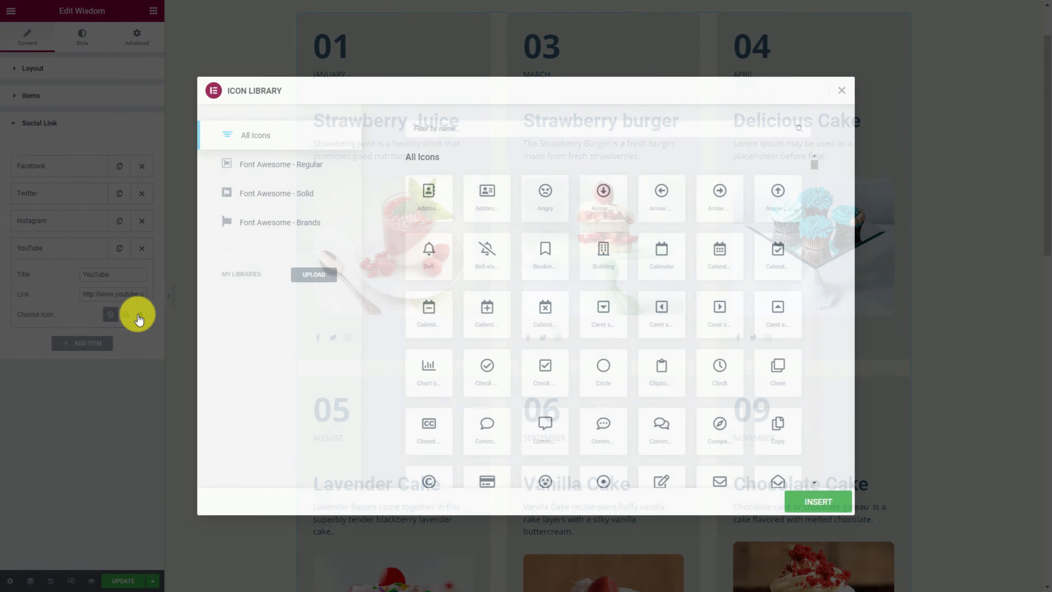
pyautogui.write('you')
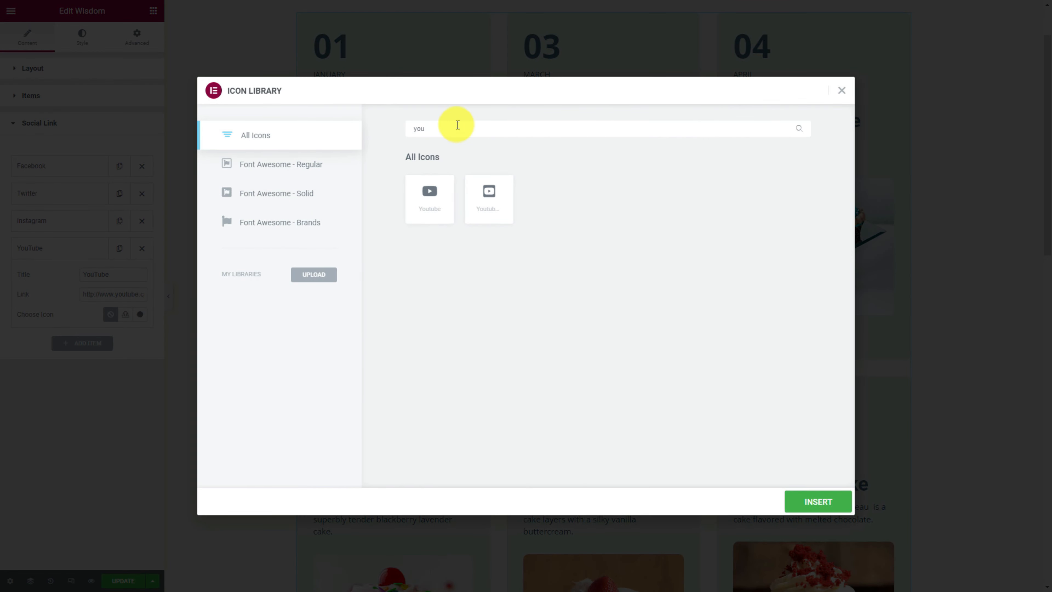
pyautogui.click(453, 214)
pyautogui.click(833, 508)
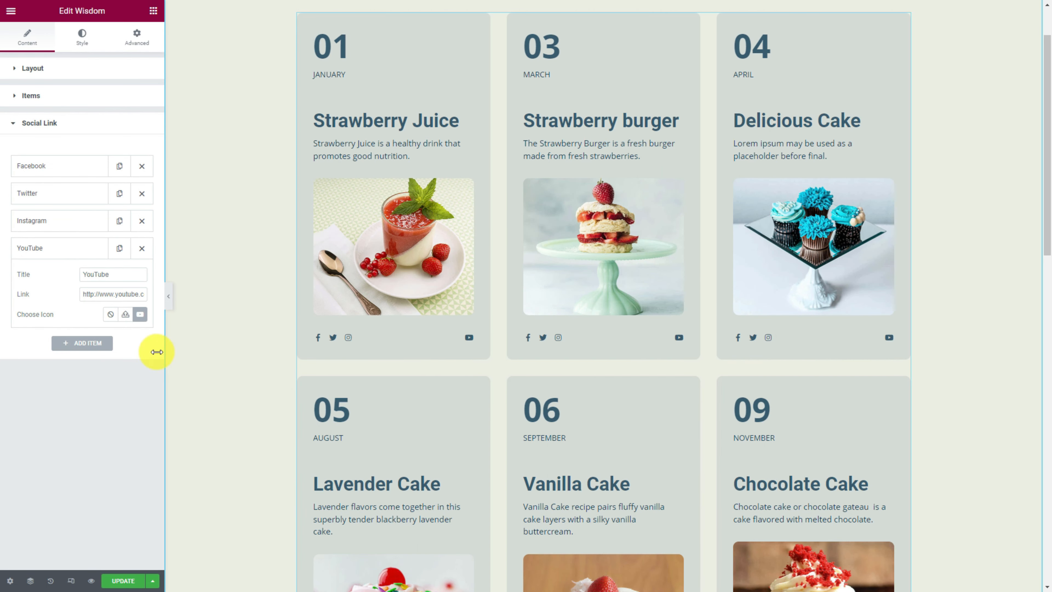
# - Set the gallery items' normal-state background color to #F7F8F4
pyautogui.click(80, 48)
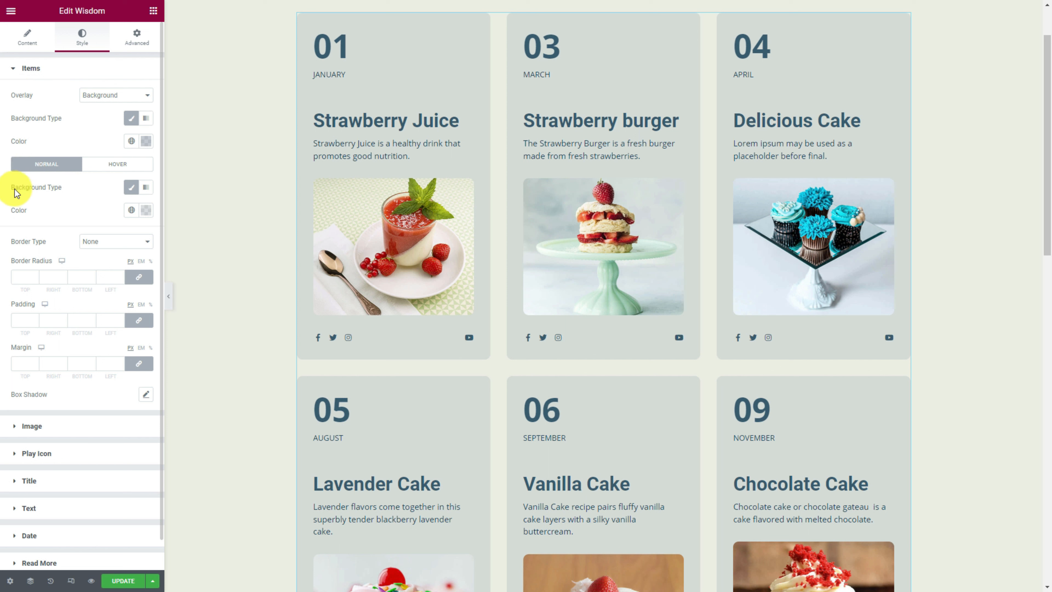
pyautogui.click(147, 212)
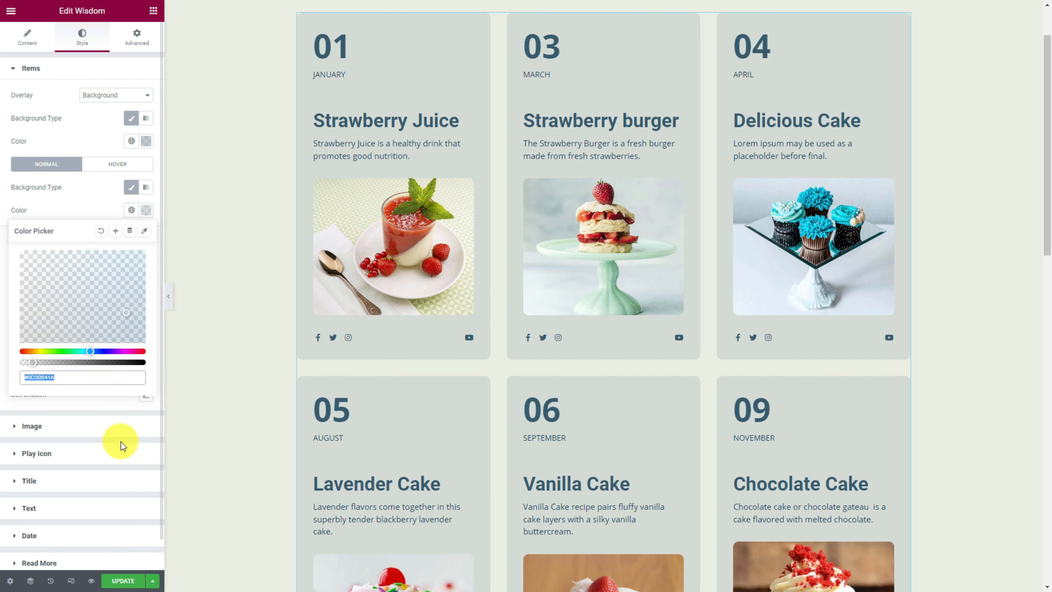
pyautogui.write('#F7F8F4')
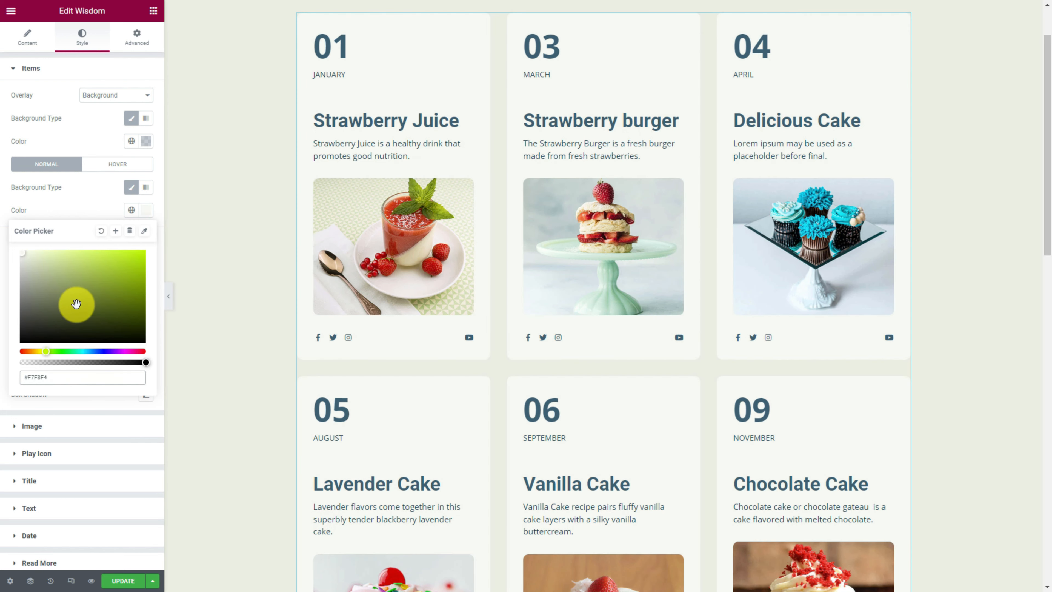
pyautogui.click(82, 208)
# - Give the gallery items a classic white background color for the hover state
pyautogui.click(120, 166)
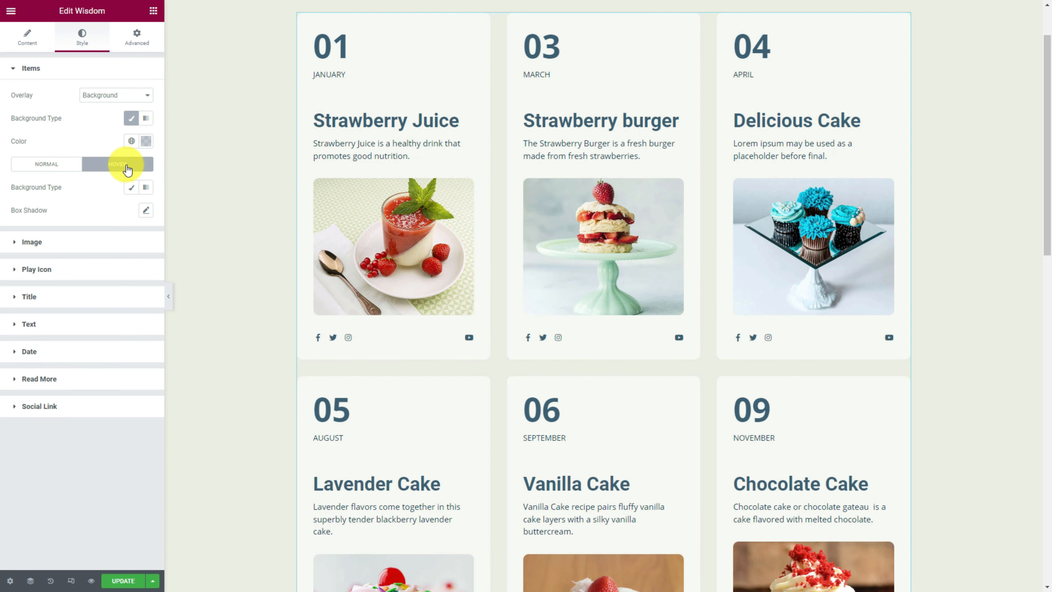
pyautogui.click(132, 188)
pyautogui.click(146, 210)
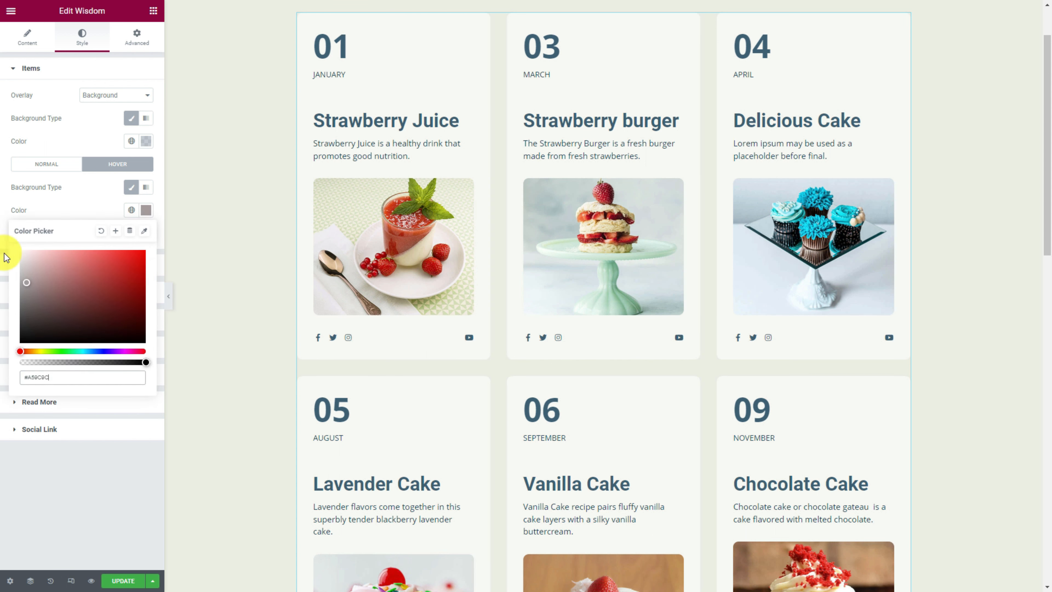
pyautogui.click(91, 210)
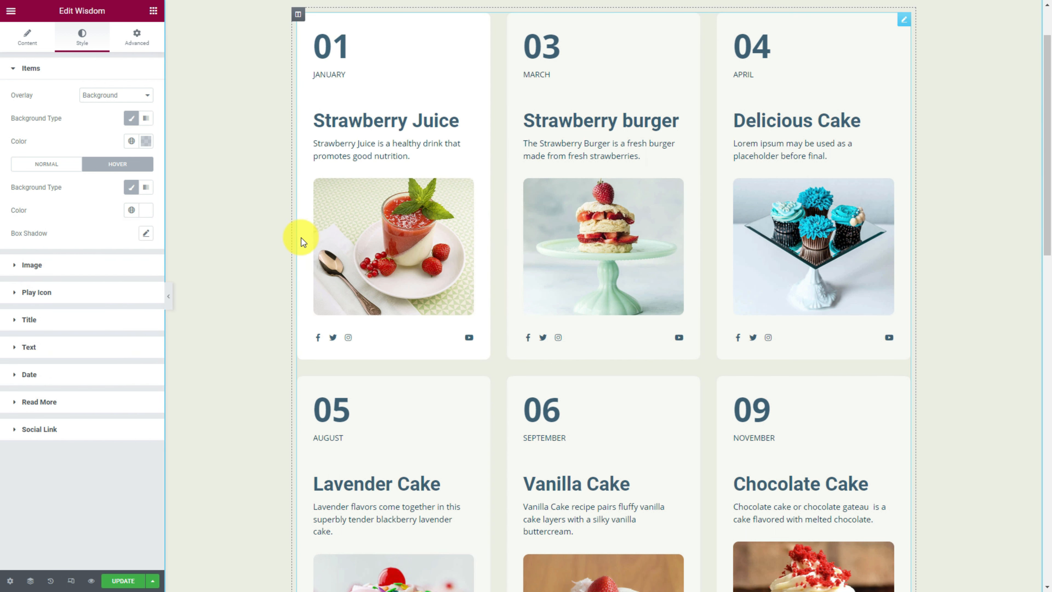
# - Unlink the title margins and set the bottom margin to 10 px, with the other sides at 0
pyautogui.click(54, 319)
pyautogui.click(139, 256)
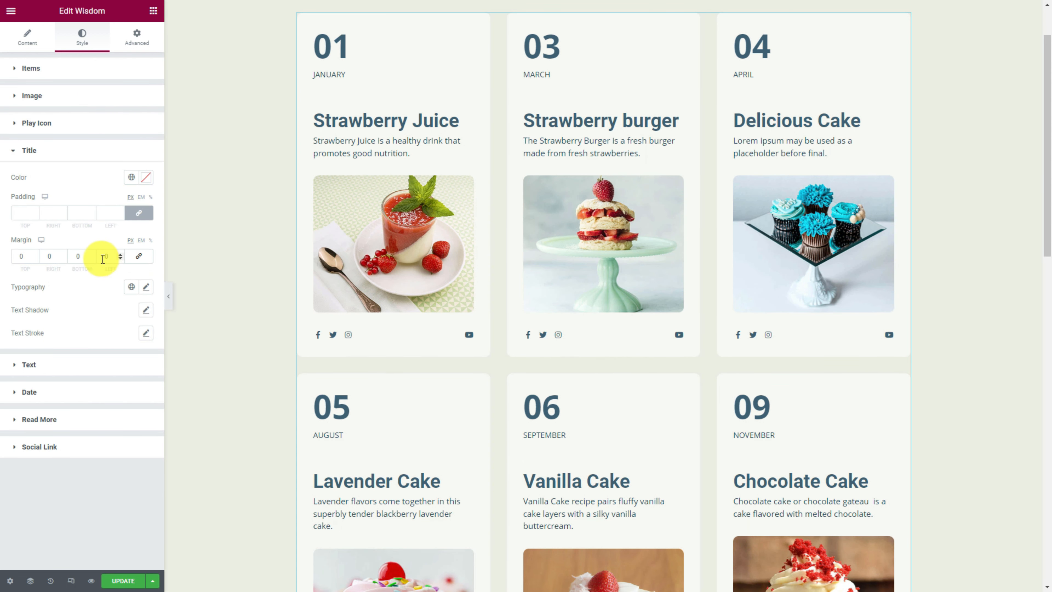
pyautogui.write('1')
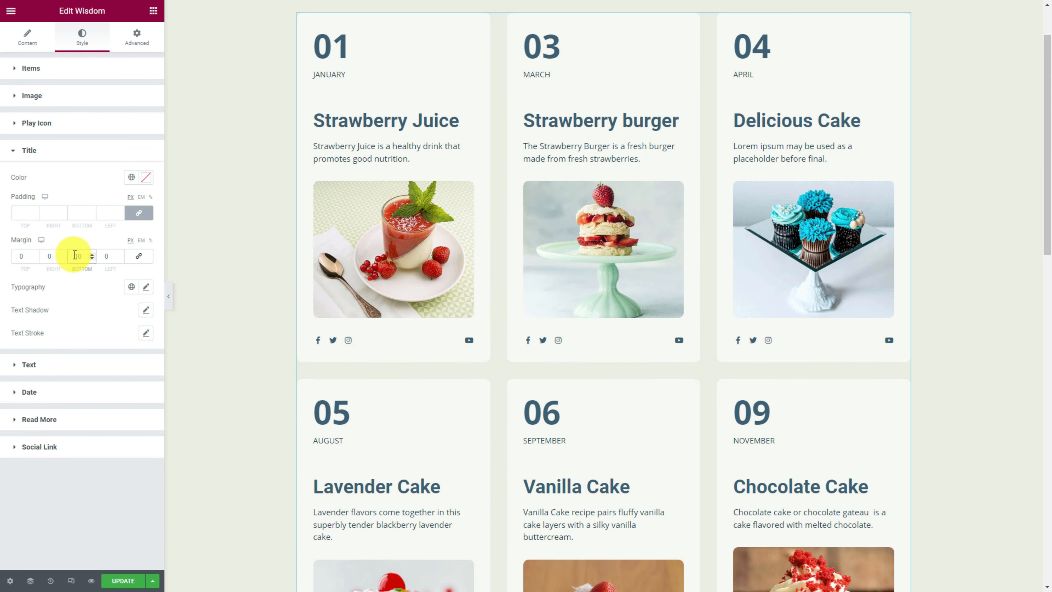
# - Set the title typography to the Tahoma font family at 24 px
pyautogui.click(145, 287)
pyautogui.click(101, 344)
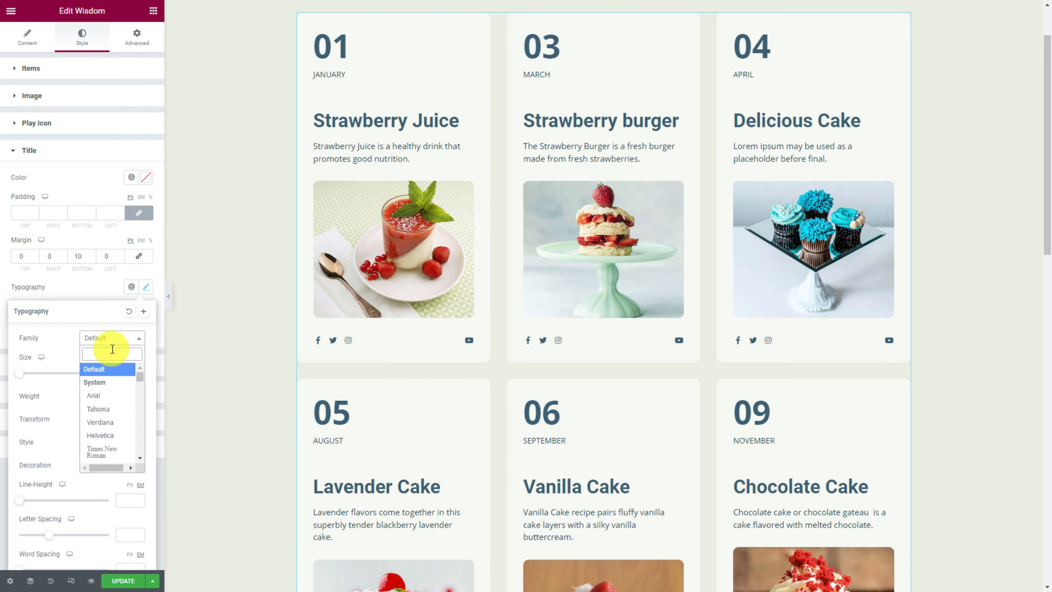
pyautogui.write('tahoma')
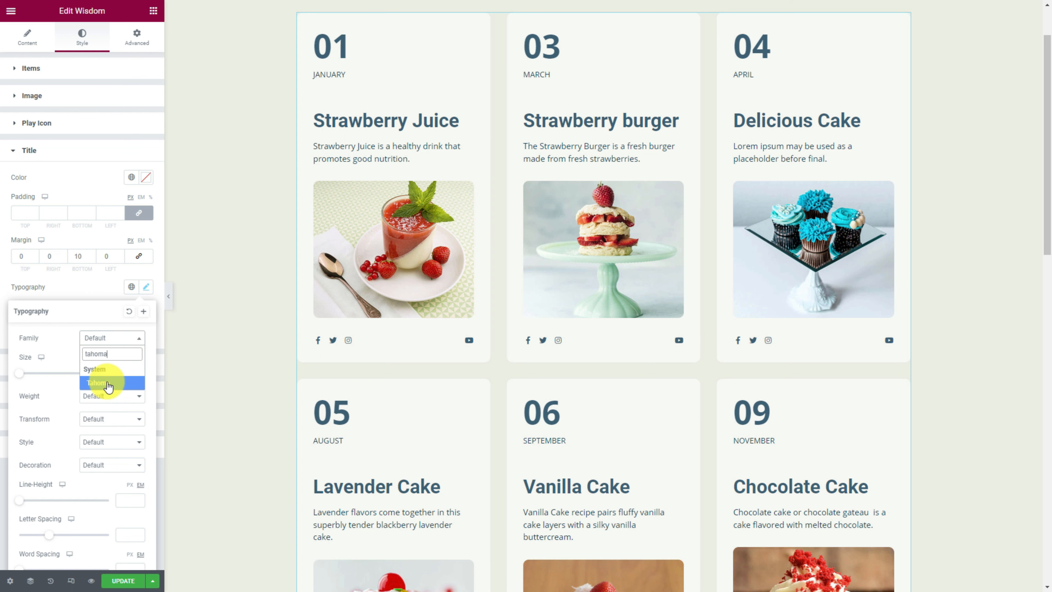
pyautogui.click(108, 383)
pyautogui.click(124, 374)
pyautogui.write('24')
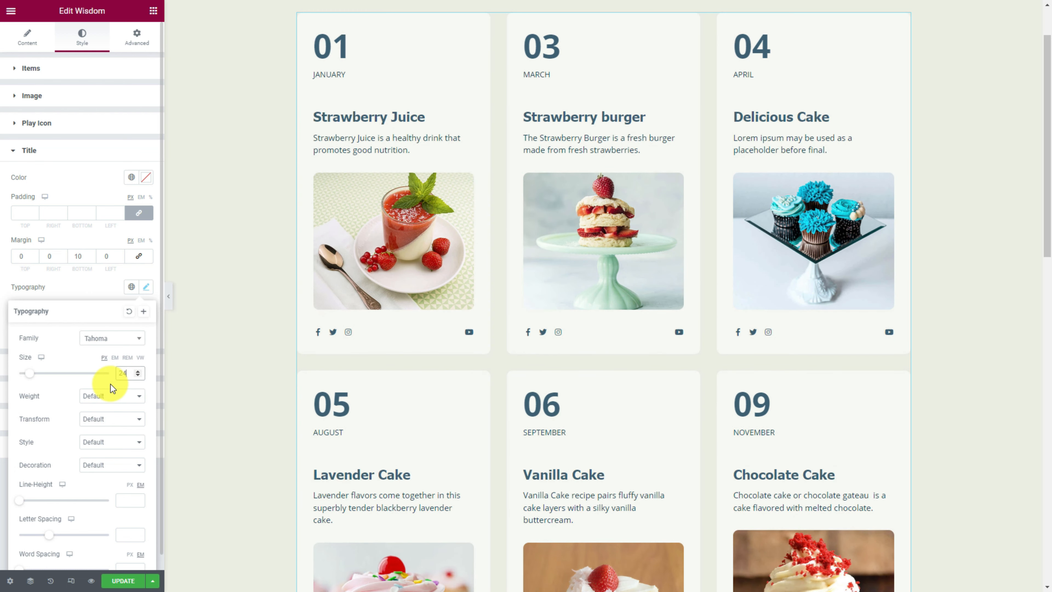
pyautogui.click(100, 288)
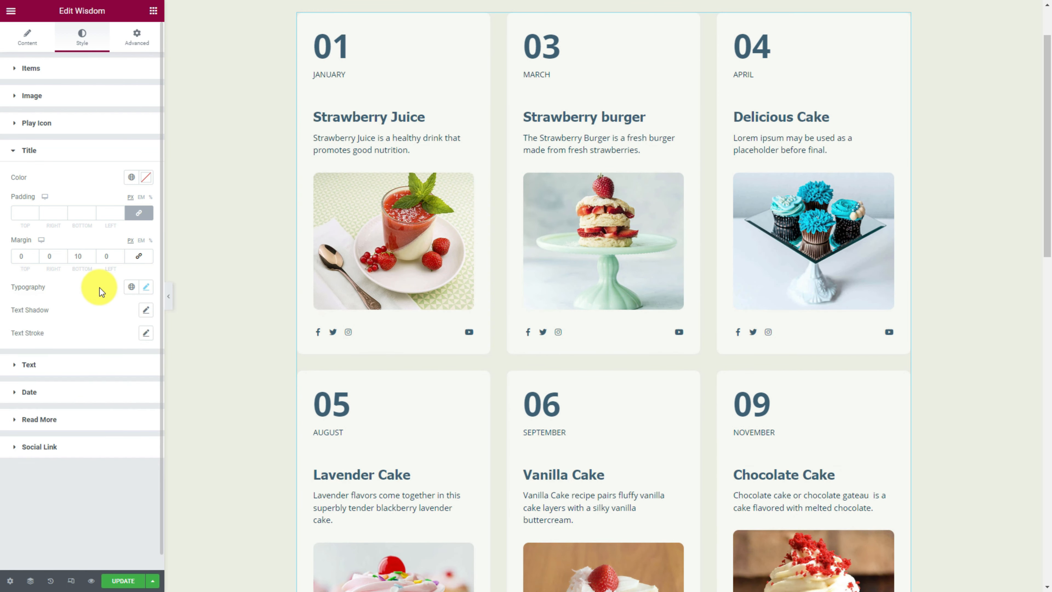
# - Set the font family of the gallery items' description text to Tahoma
pyautogui.click(52, 367)
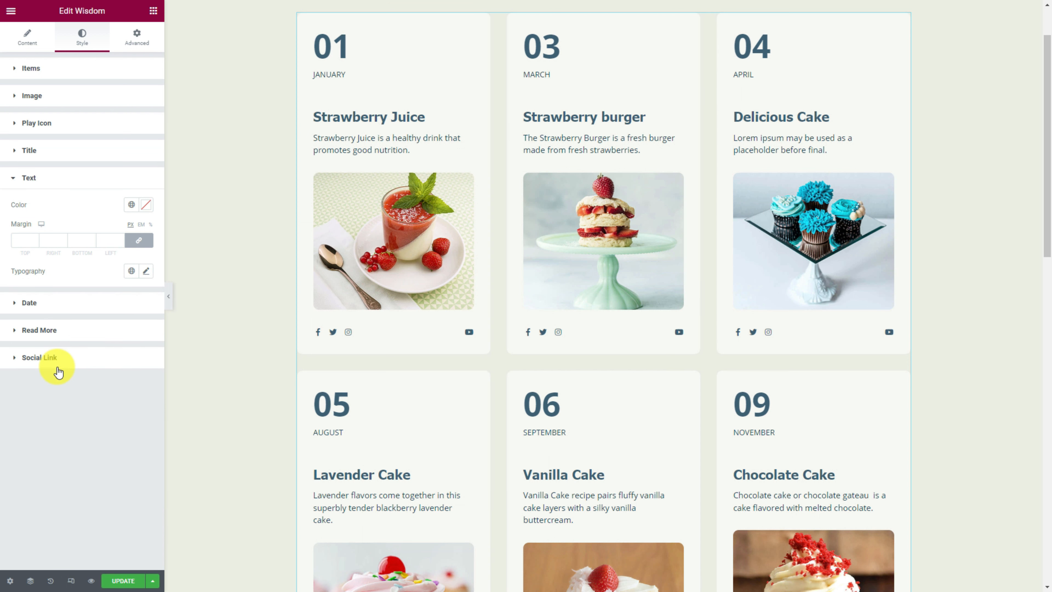
pyautogui.click(147, 271)
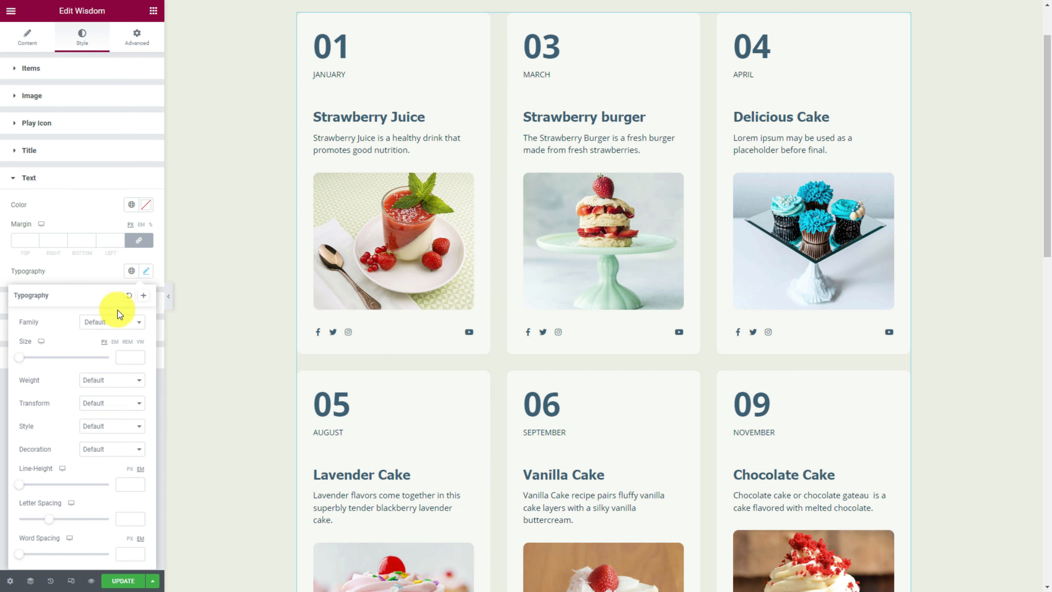
pyautogui.click(109, 327)
pyautogui.click(97, 372)
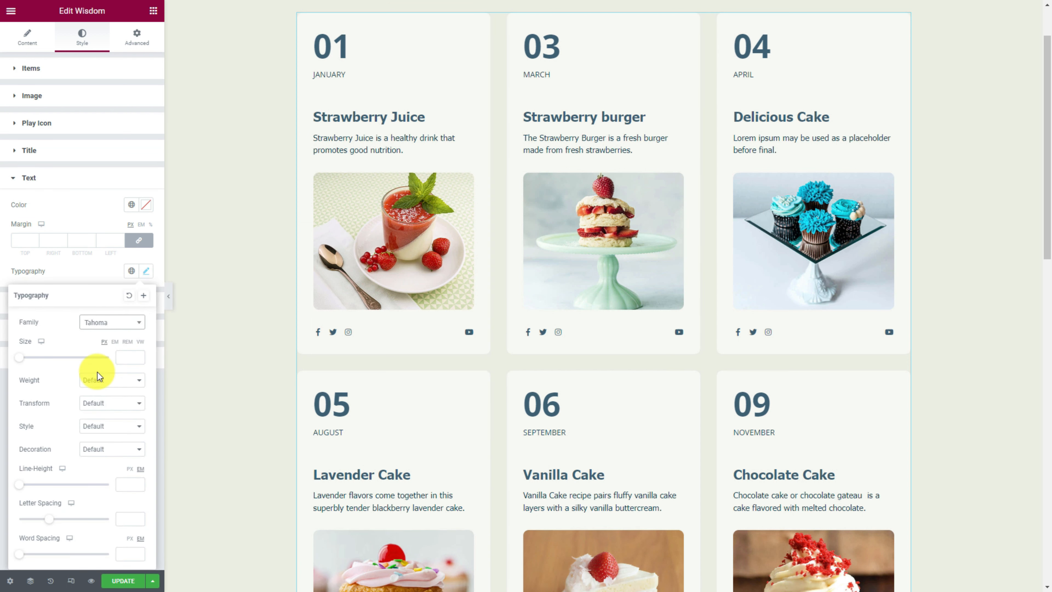
# - Set the line height of the gallery items' description text to 1.7 em
pyautogui.moveTo(19, 491); pyautogui.dragTo(36, 489)
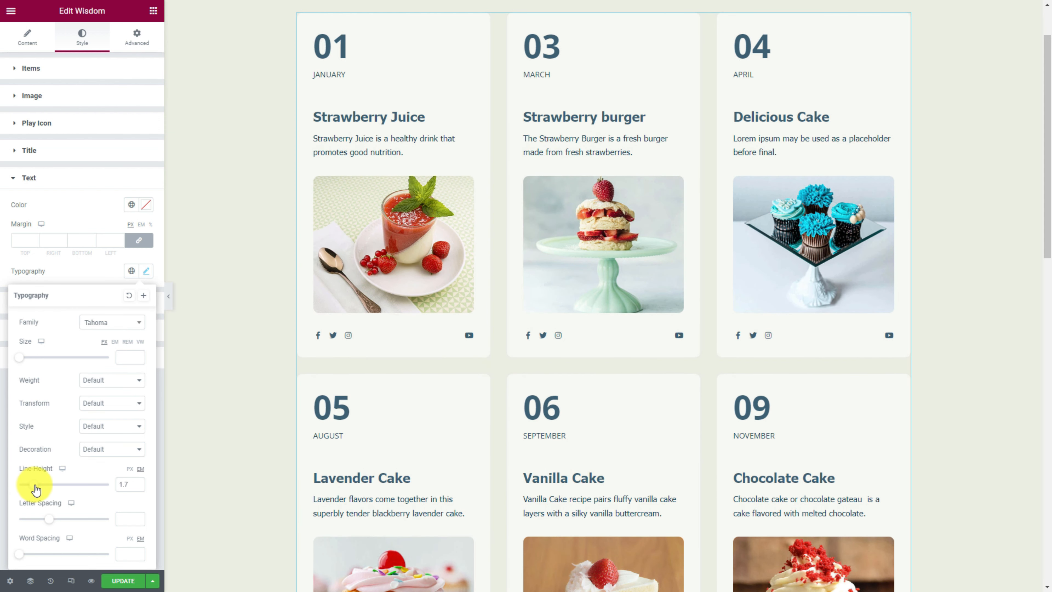
pyautogui.click(71, 273)
# - Set the typography of the date's day number to the Tahoma font family at 50 px
pyautogui.click(65, 305)
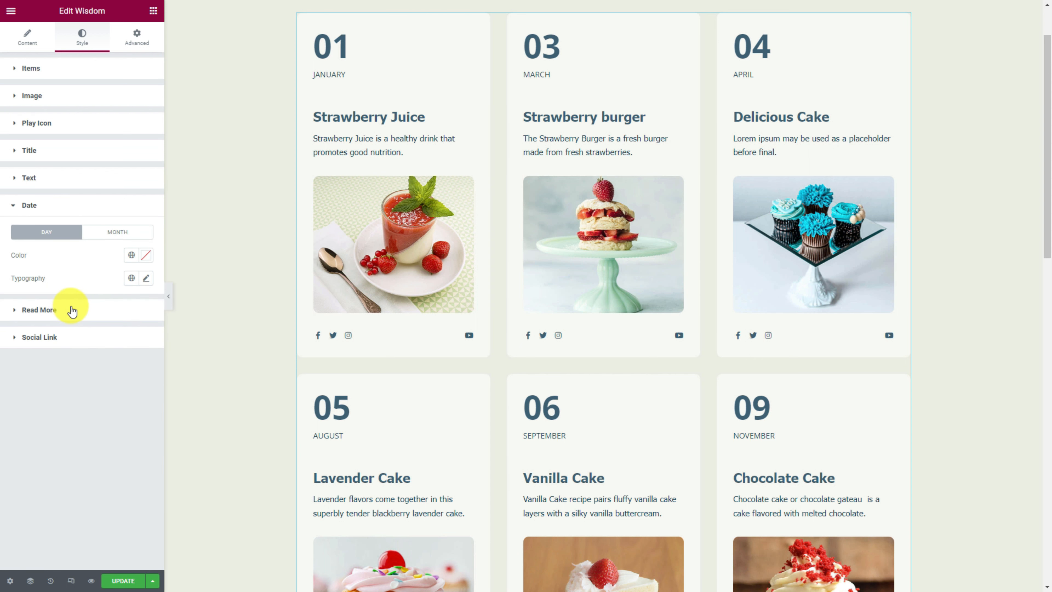
pyautogui.click(146, 279)
pyautogui.click(116, 336)
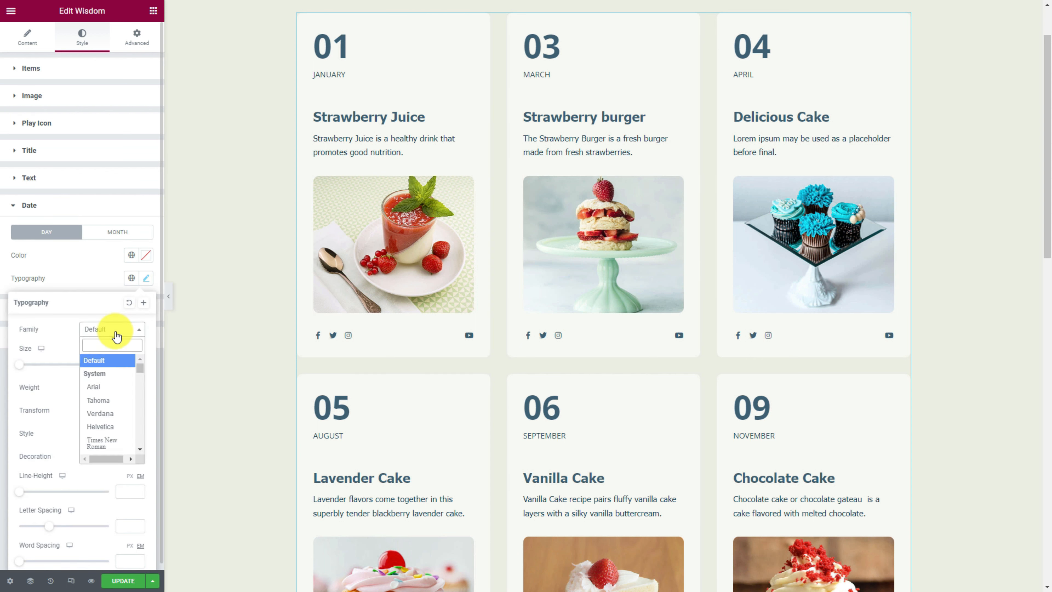
pyautogui.write('tah')
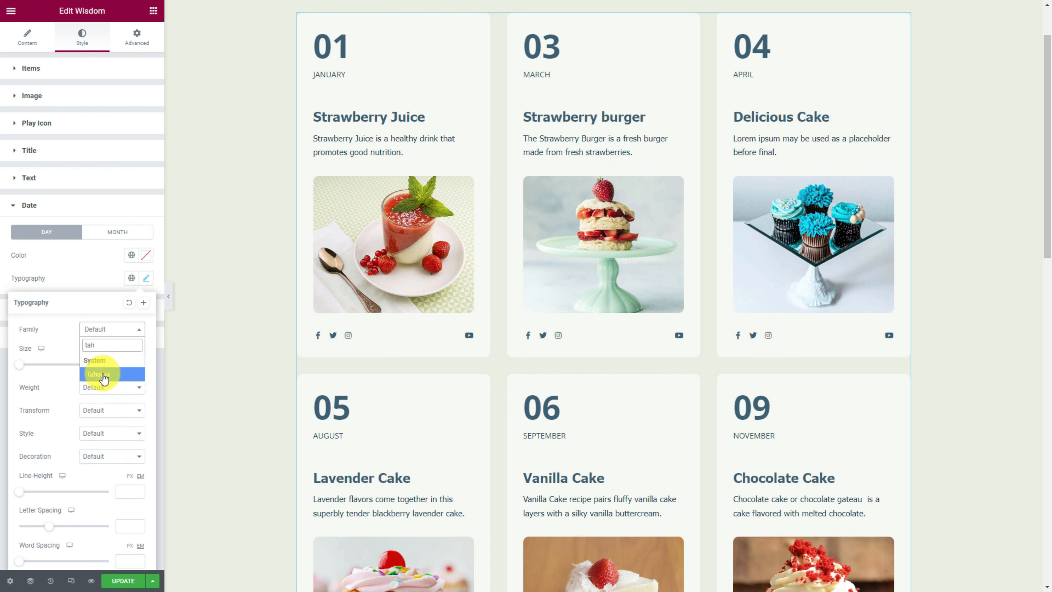
pyautogui.click(102, 375)
pyautogui.moveTo(36, 368); pyautogui.dragTo(46, 368)
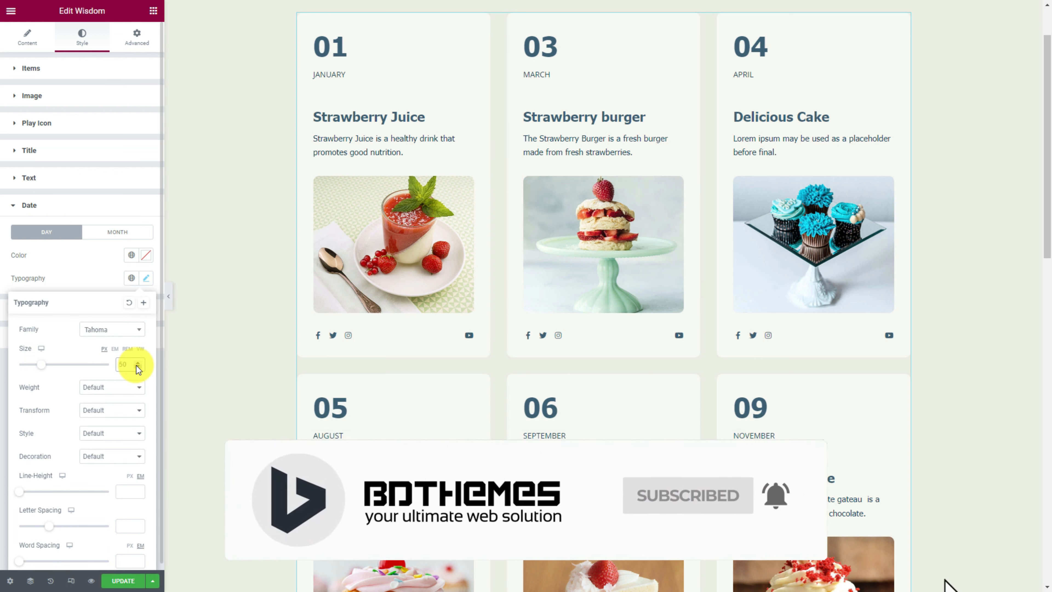
pyautogui.click(82, 283)
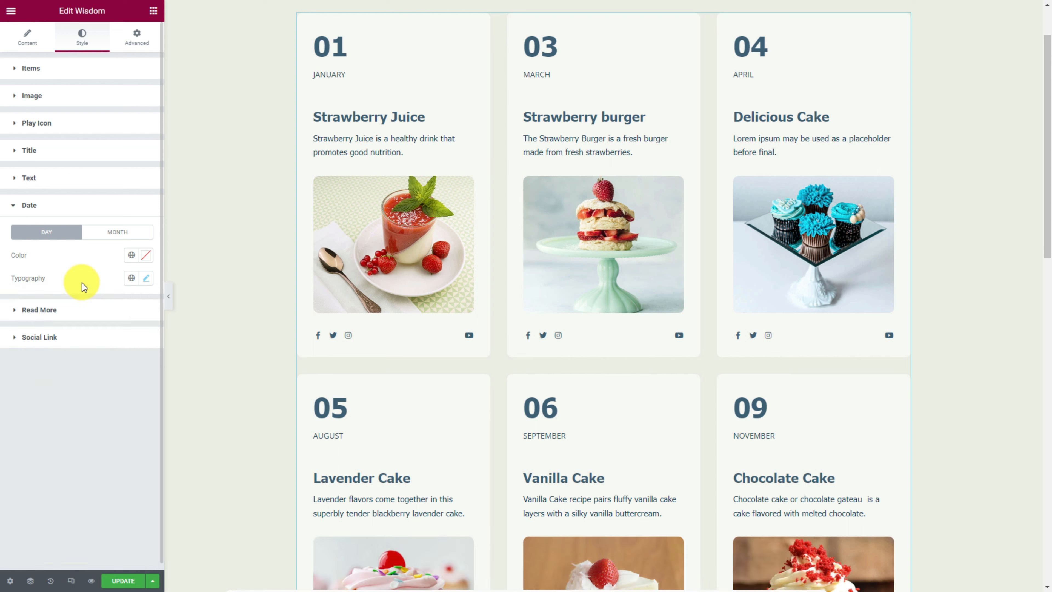
# - Apply the copied color value to the Read More button's normal state
pyautogui.click(80, 308)
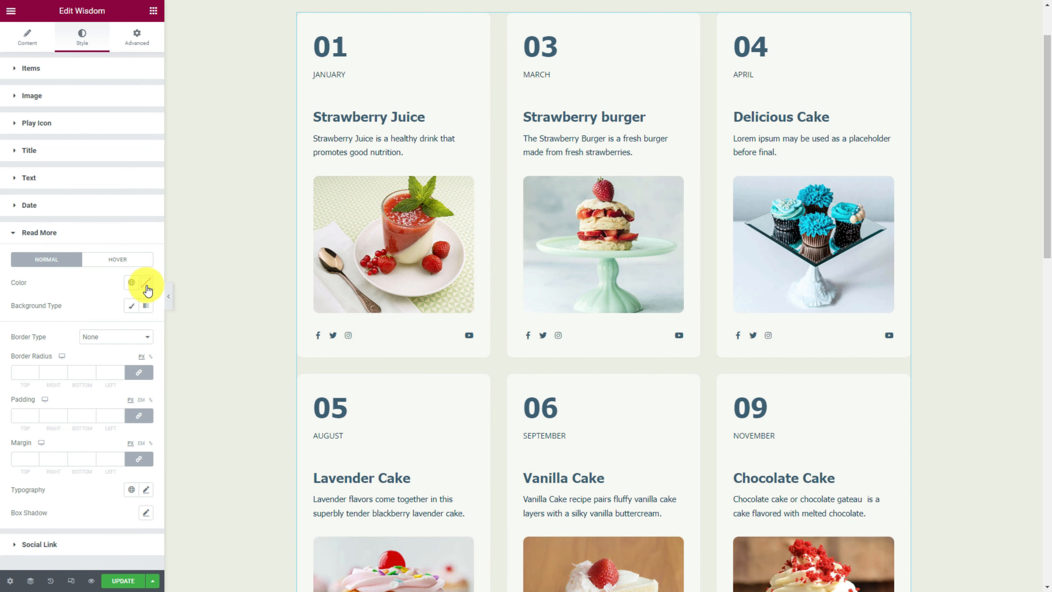
pyautogui.click(145, 284)
pyautogui.hotkey('ctrl', 'v')
pyautogui.click(99, 286)
# - Set the Read More button's hover color to #fff
pyautogui.click(118, 260)
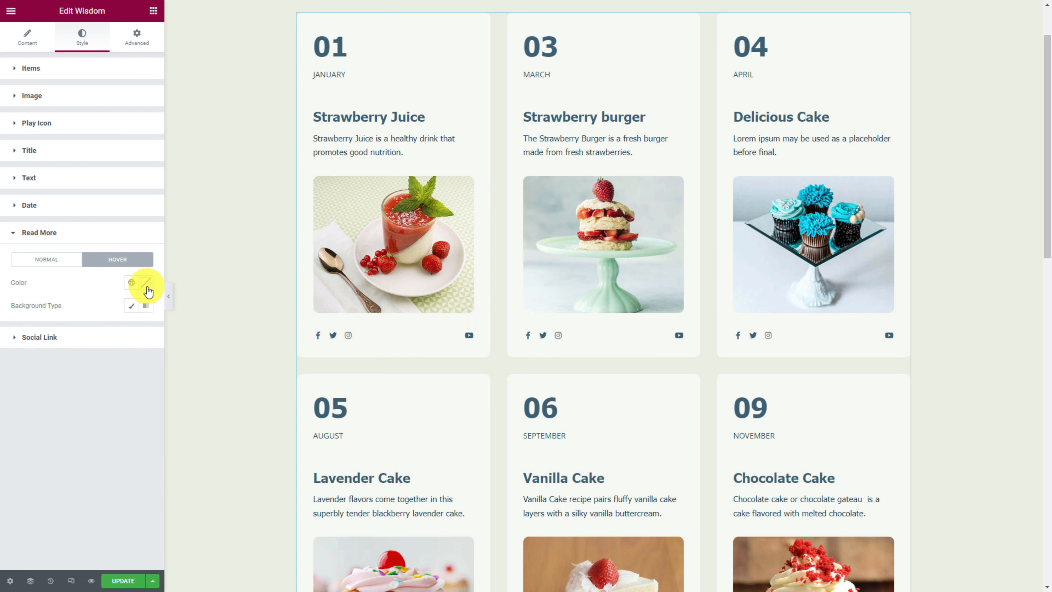
pyautogui.click(147, 286)
pyautogui.write('#fff')
pyautogui.click(89, 283)
# - Hide the editor panel and preview the styled gallery items, including their hover state, down the page
pyautogui.moveTo(385, 248)
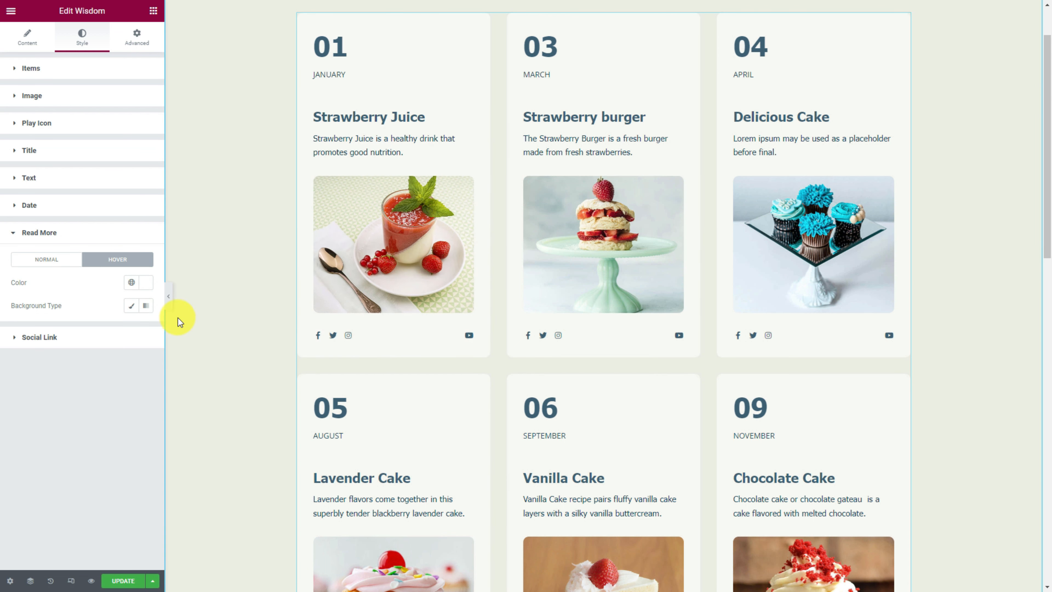
pyautogui.click(169, 297)
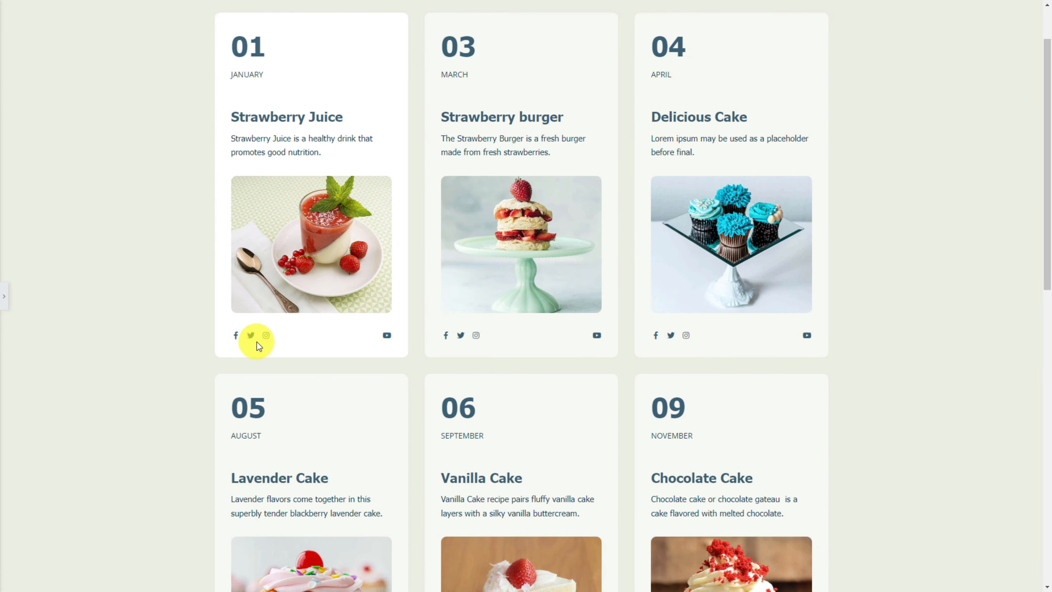
pyautogui.scroll(-5, 916, 307)
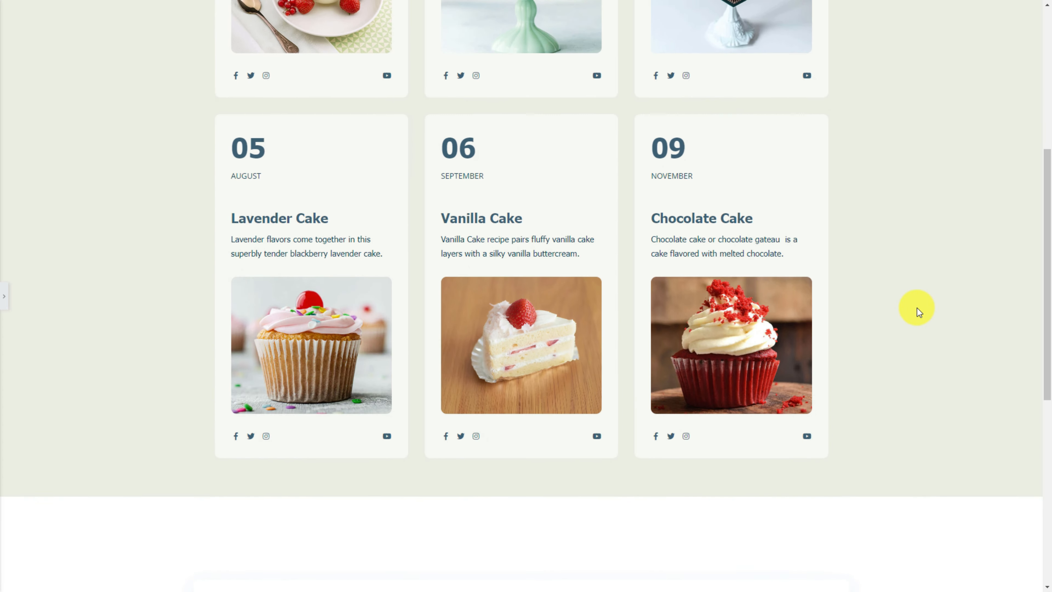
pyautogui.scroll(2, 414, 362)
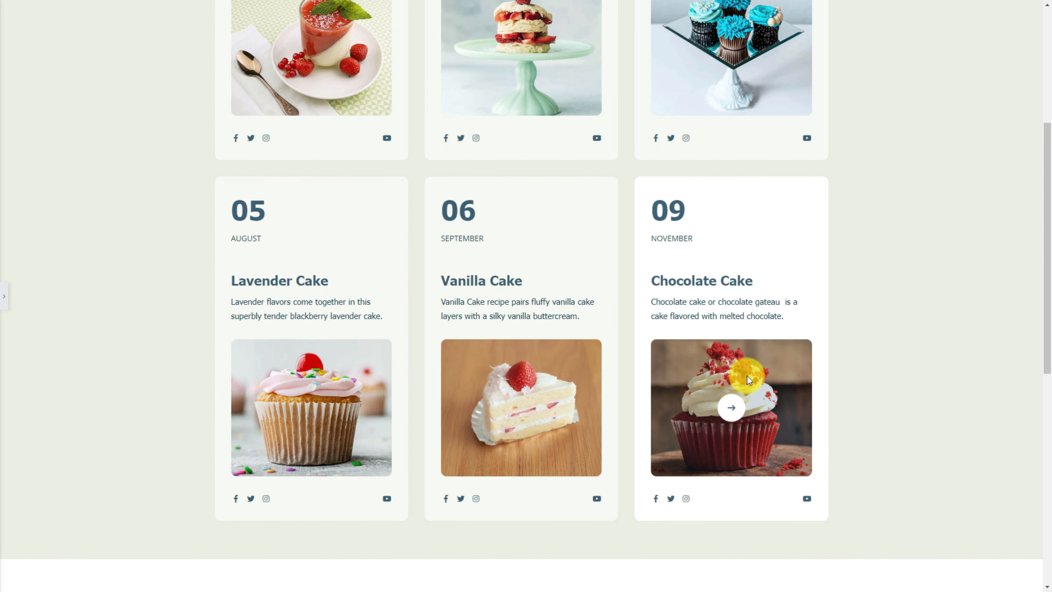